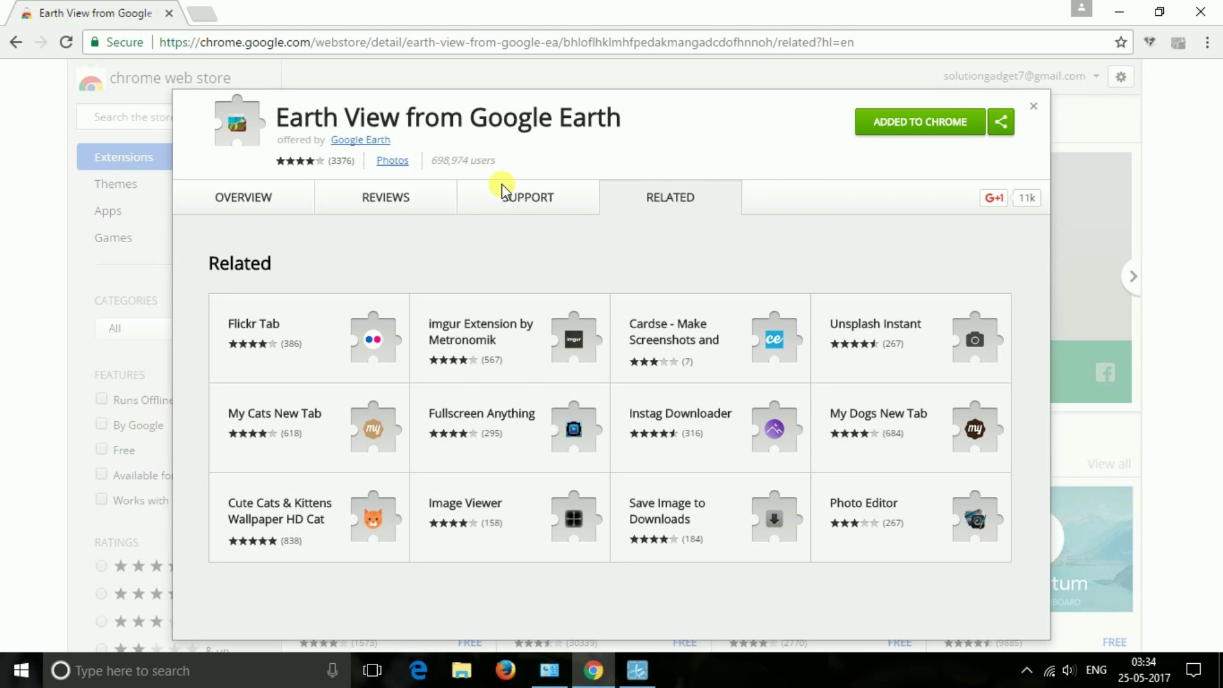
- Keep Earth View as Chrome's new tab page after closing its details
click(1033, 105)
click(201, 14)
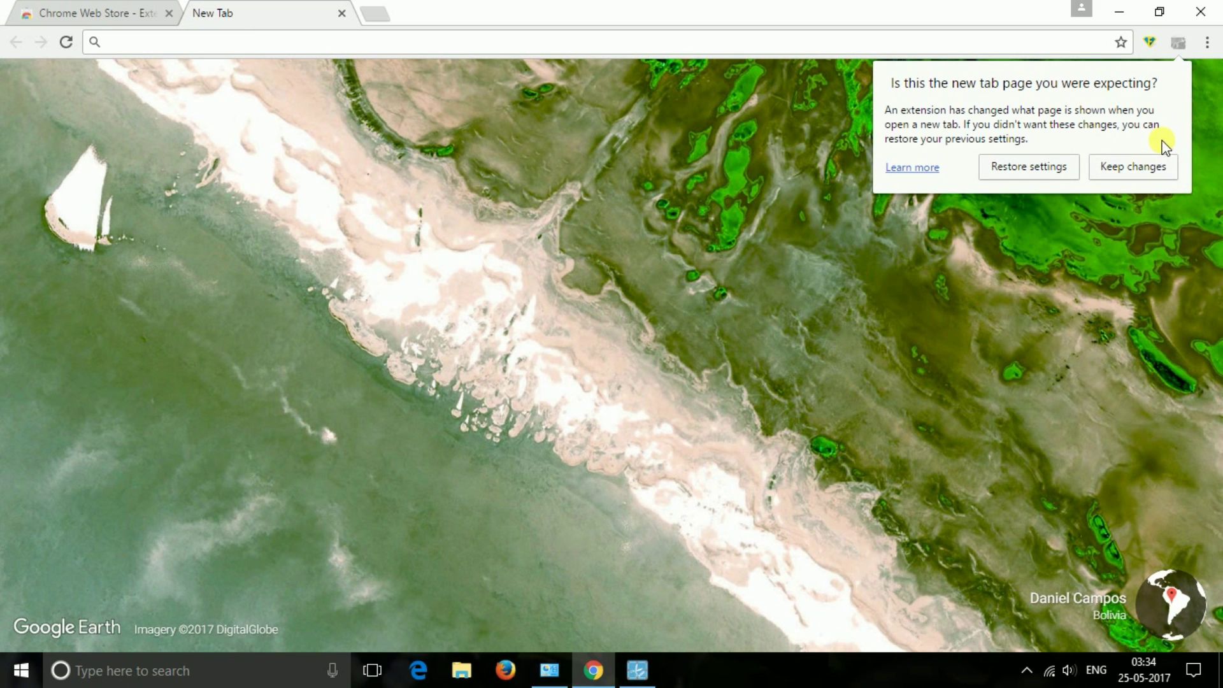
click(1134, 166)
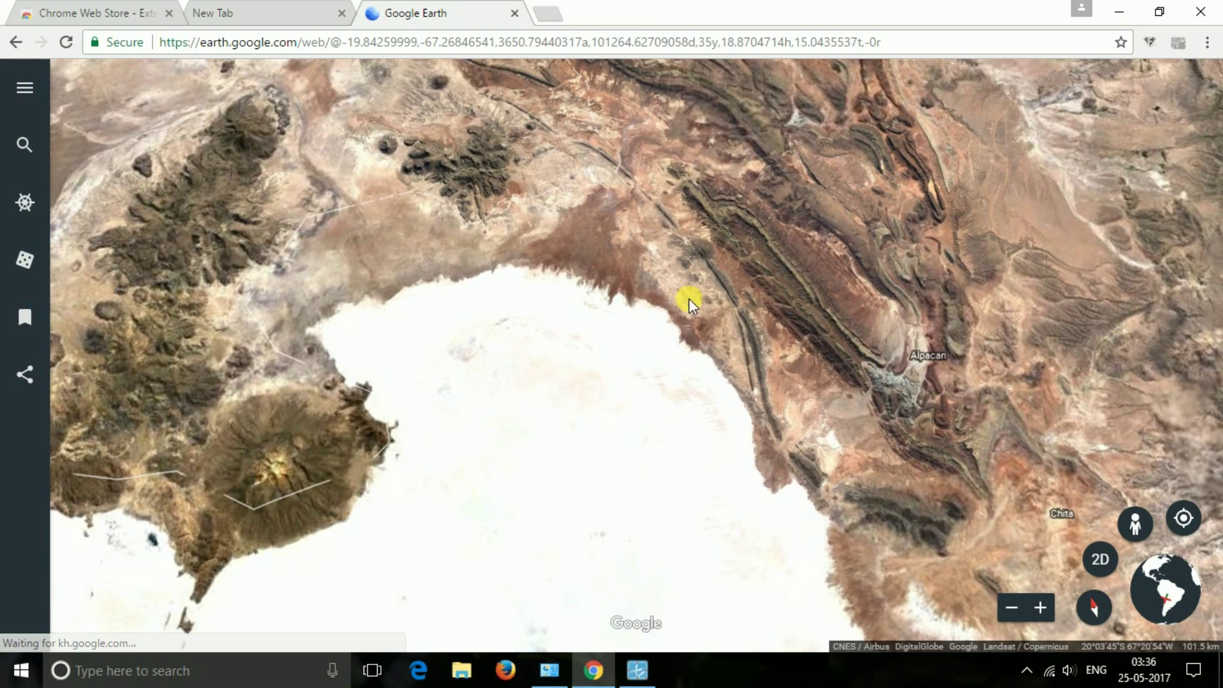
- Pan the Google Earth satellite map around Lago Poopó and zoom in toward Cerro Tunupa
drag(689, 299, 781, 500)
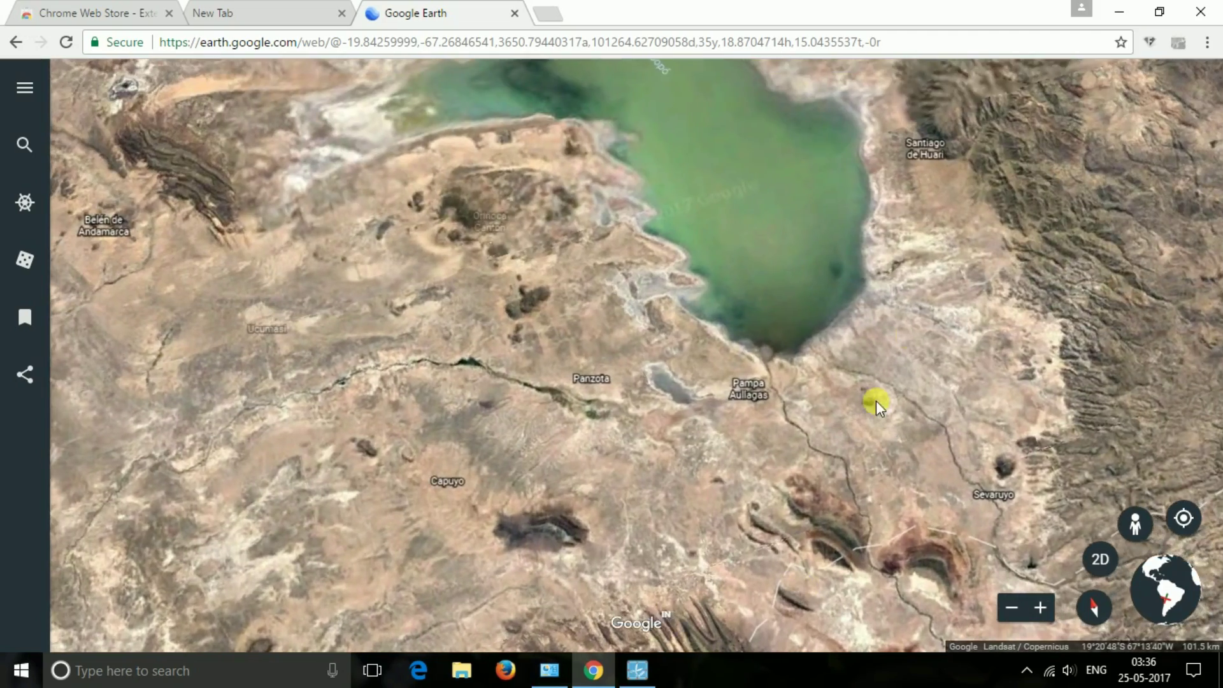
drag(909, 335, 421, 508)
drag(964, 183, 824, 538)
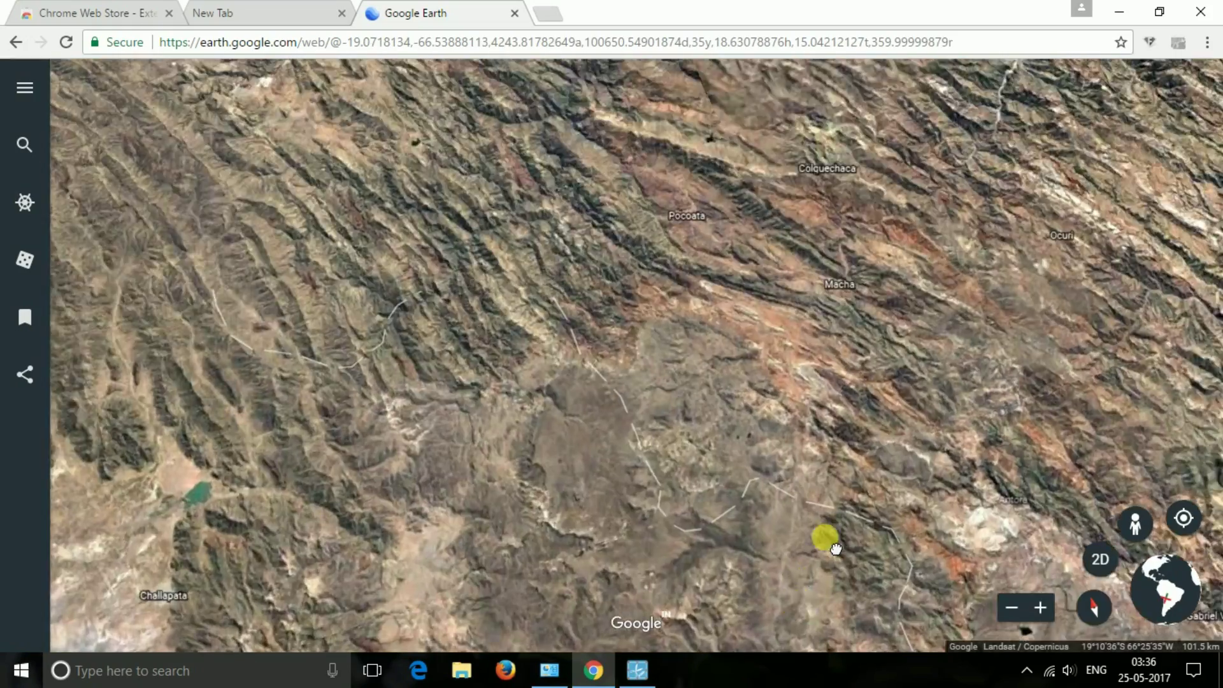
drag(701, 637, 753, 413)
scroll(750, 423, up, 3)
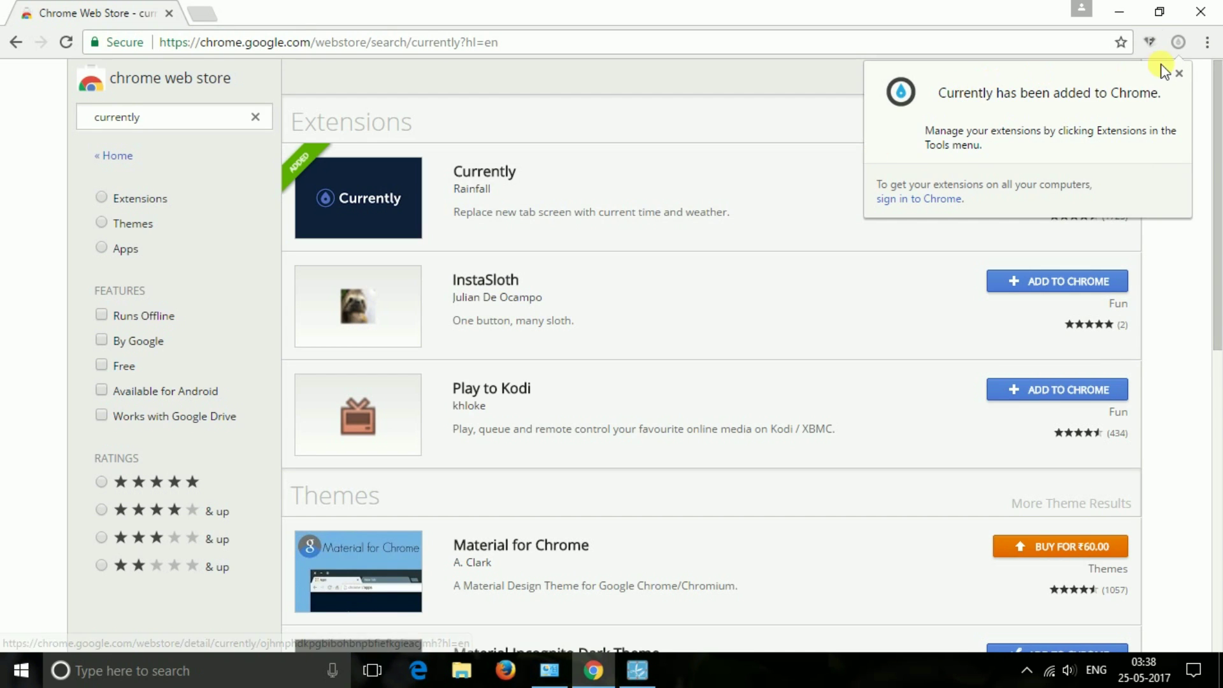
- Keep Currently as the new tab page and dismiss its welcome card
click(1176, 74)
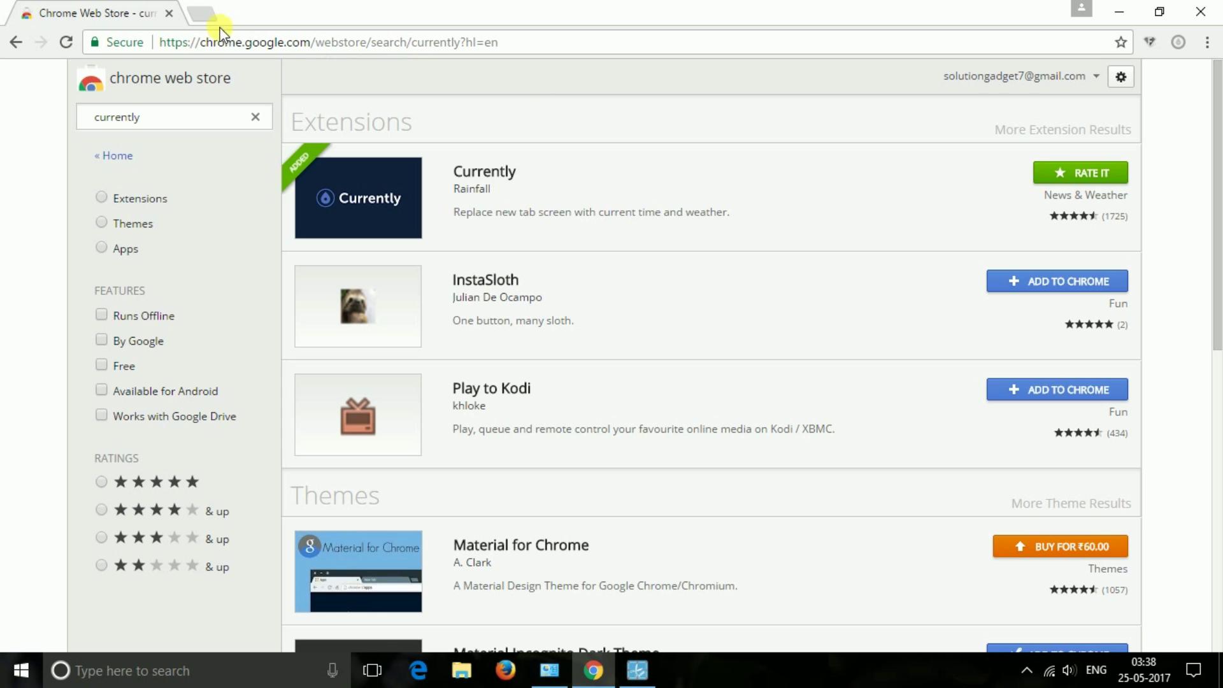
click(202, 14)
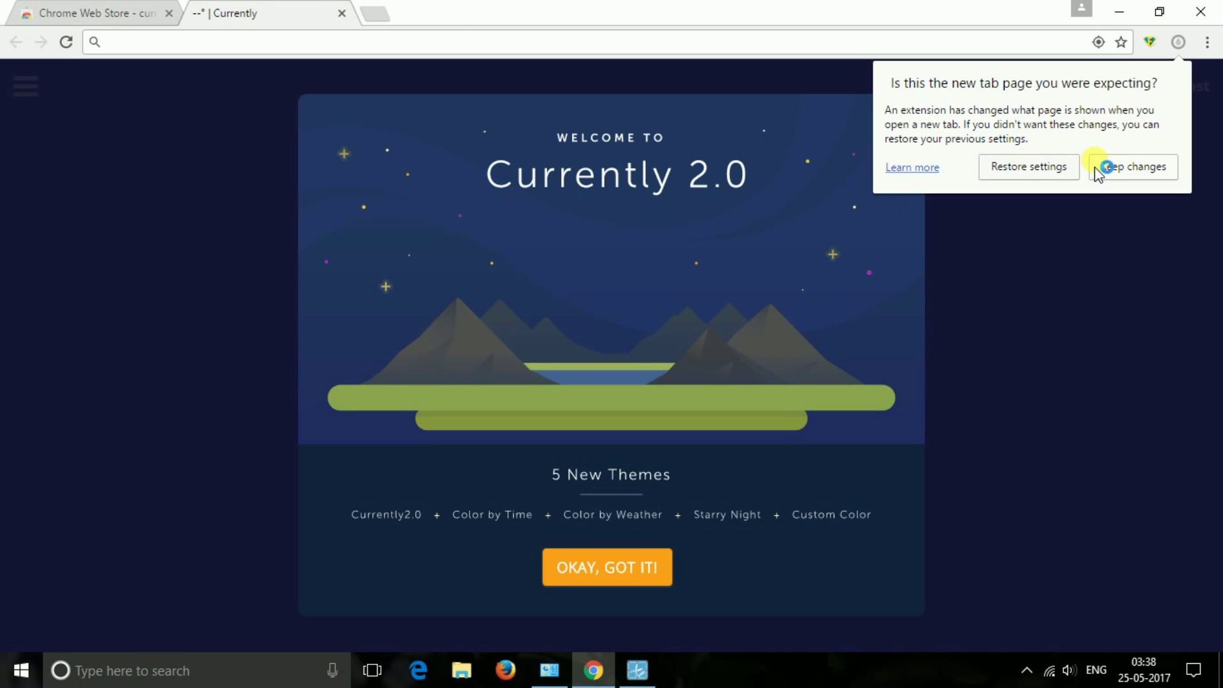
click(1096, 167)
click(634, 564)
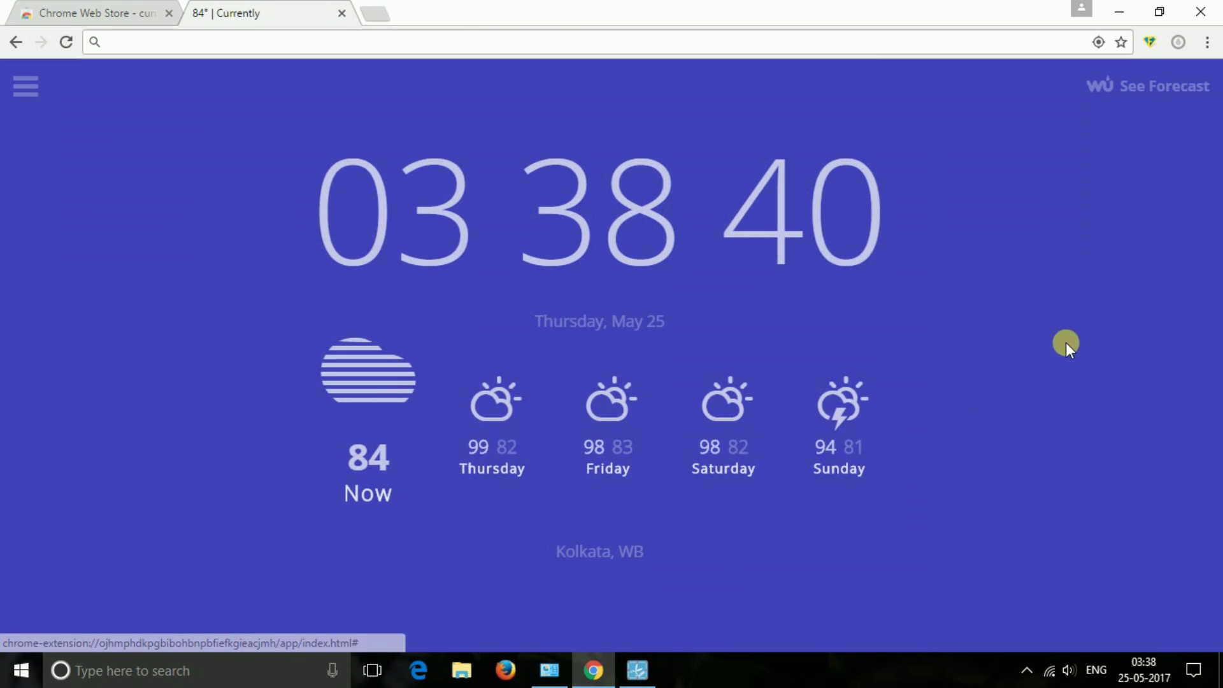
- Try Currently's dark navy background and dark text, then close the theme settings unsaved
click(28, 102)
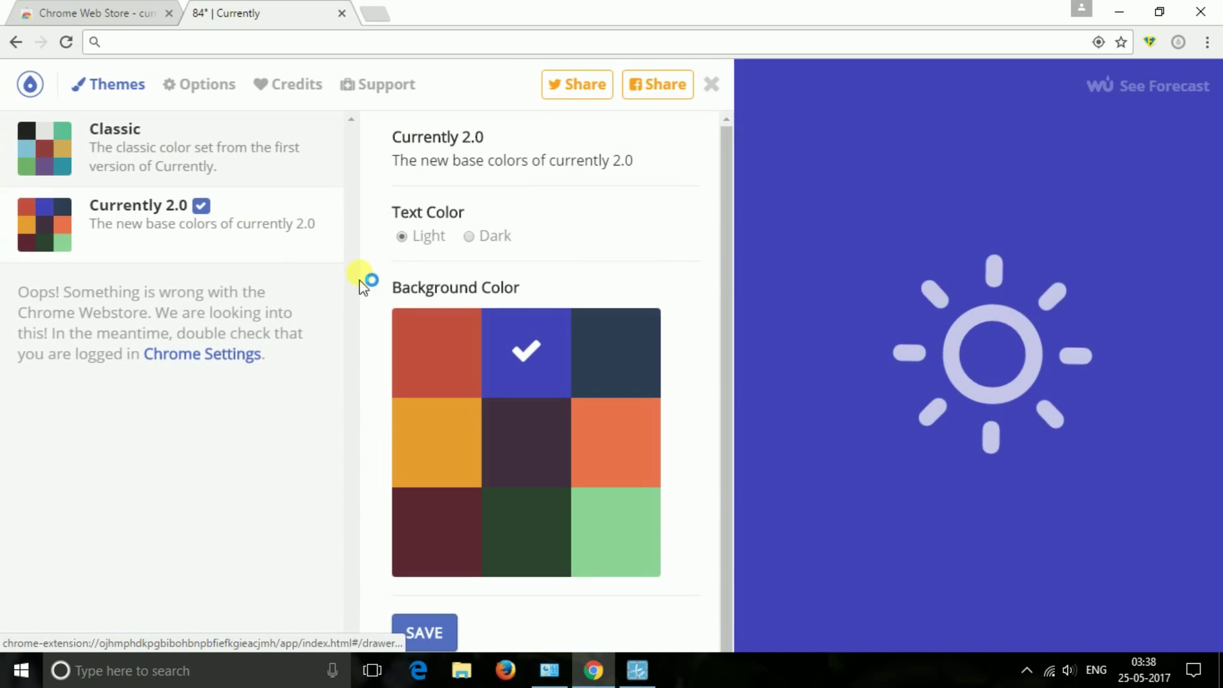
click(603, 353)
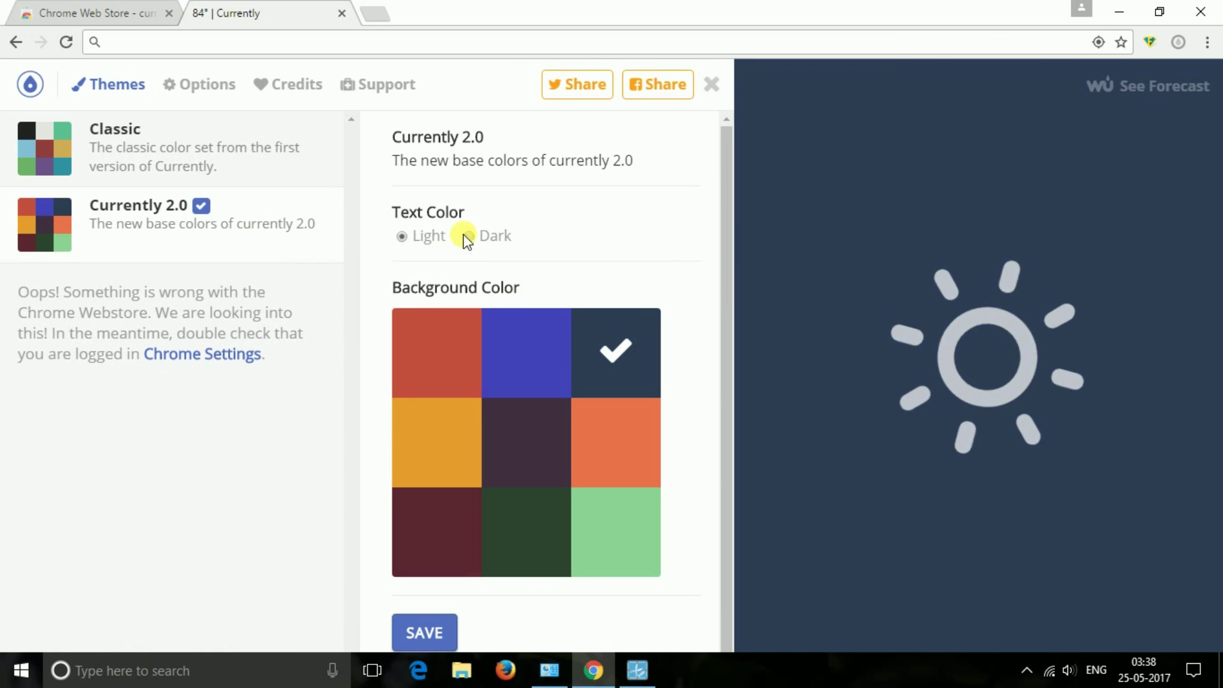
click(467, 236)
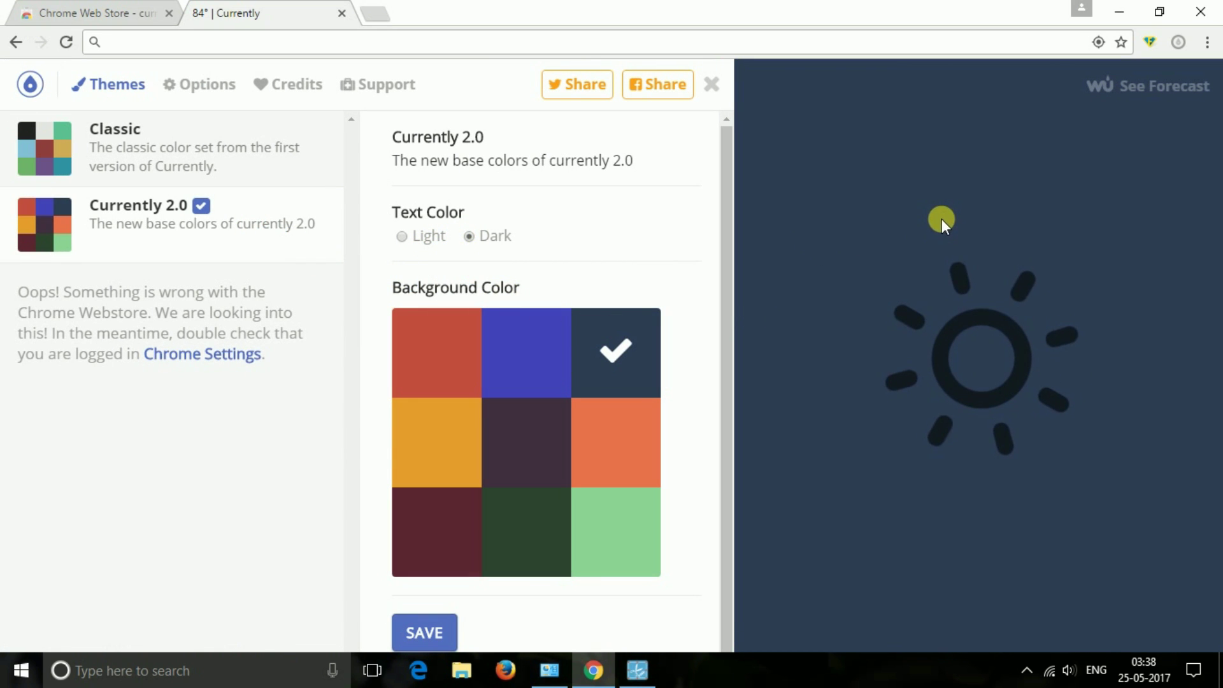
click(712, 83)
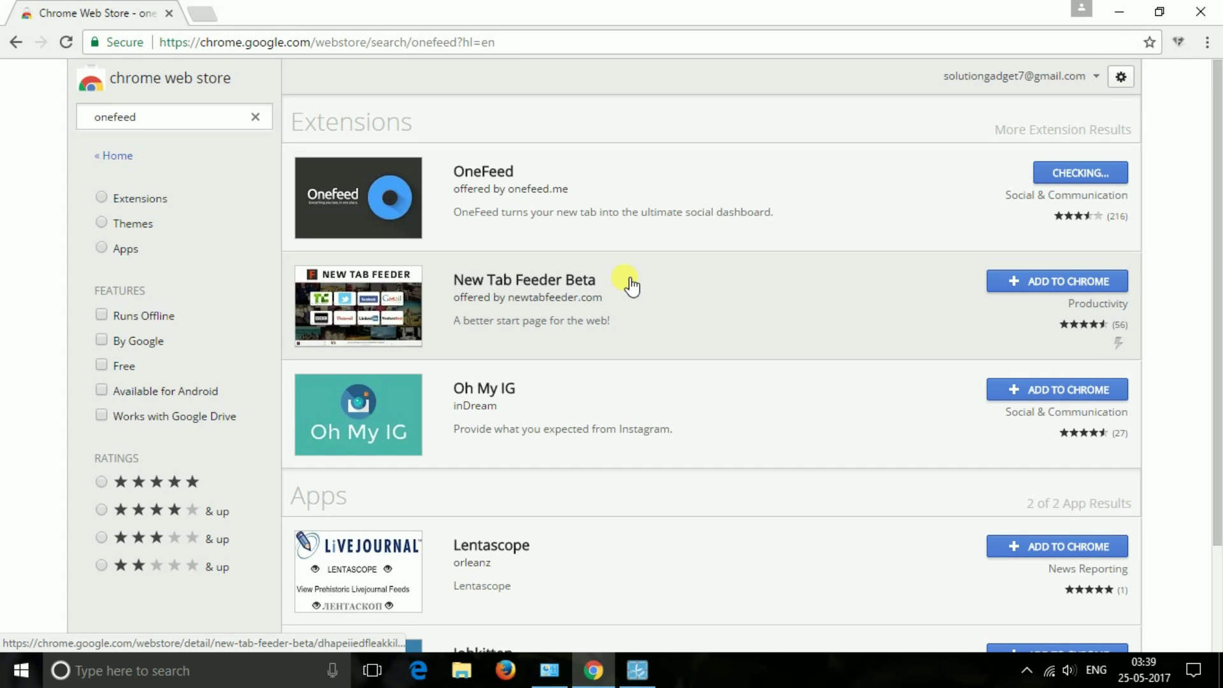
- Keep OneFeed as the new tab page and step through its welcome tutorial
click(194, 12)
click(1133, 166)
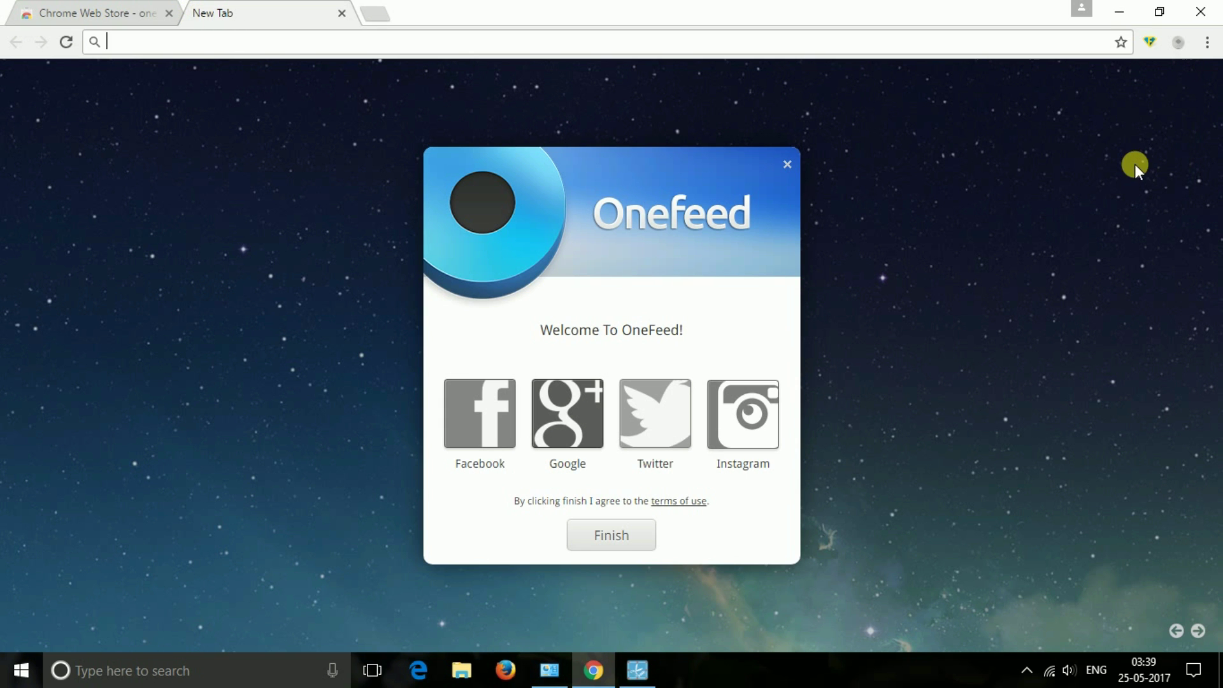
click(631, 539)
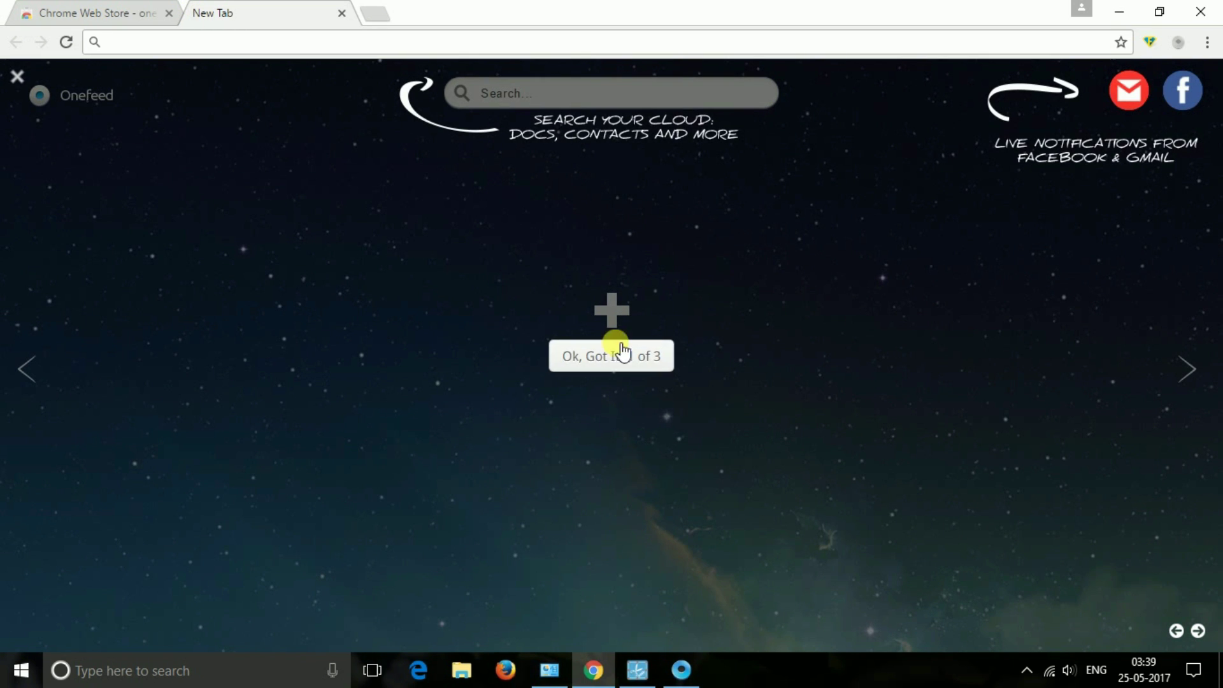
click(624, 355)
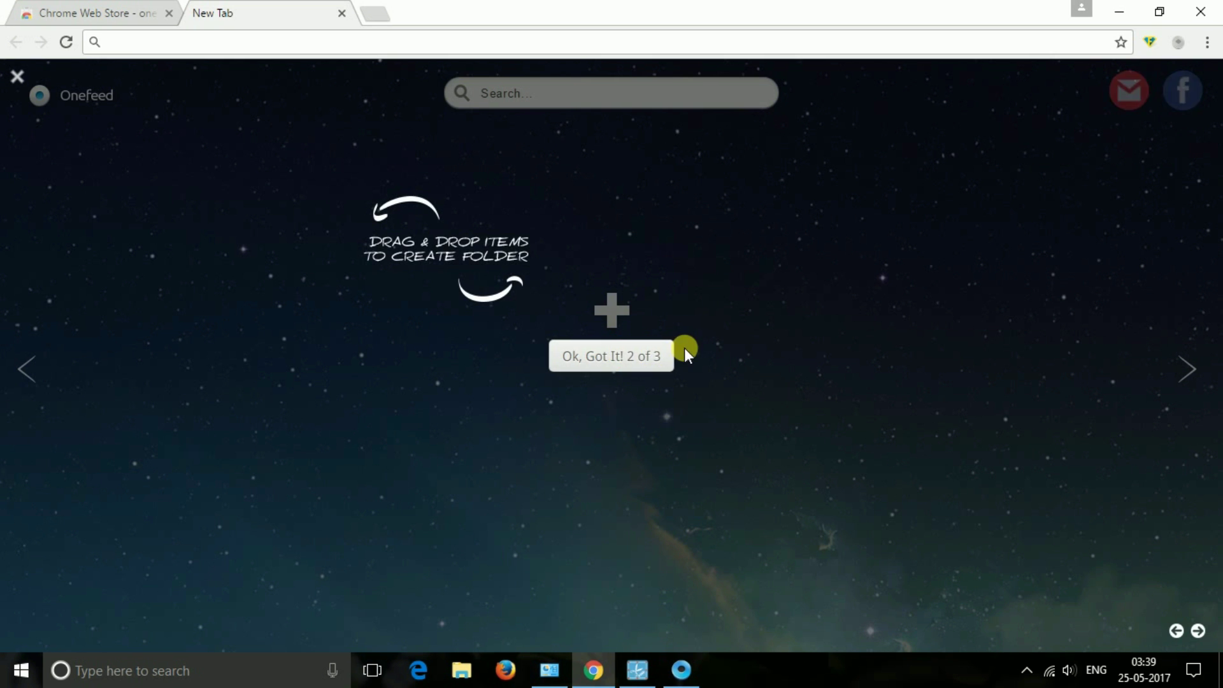
click(607, 359)
click(617, 358)
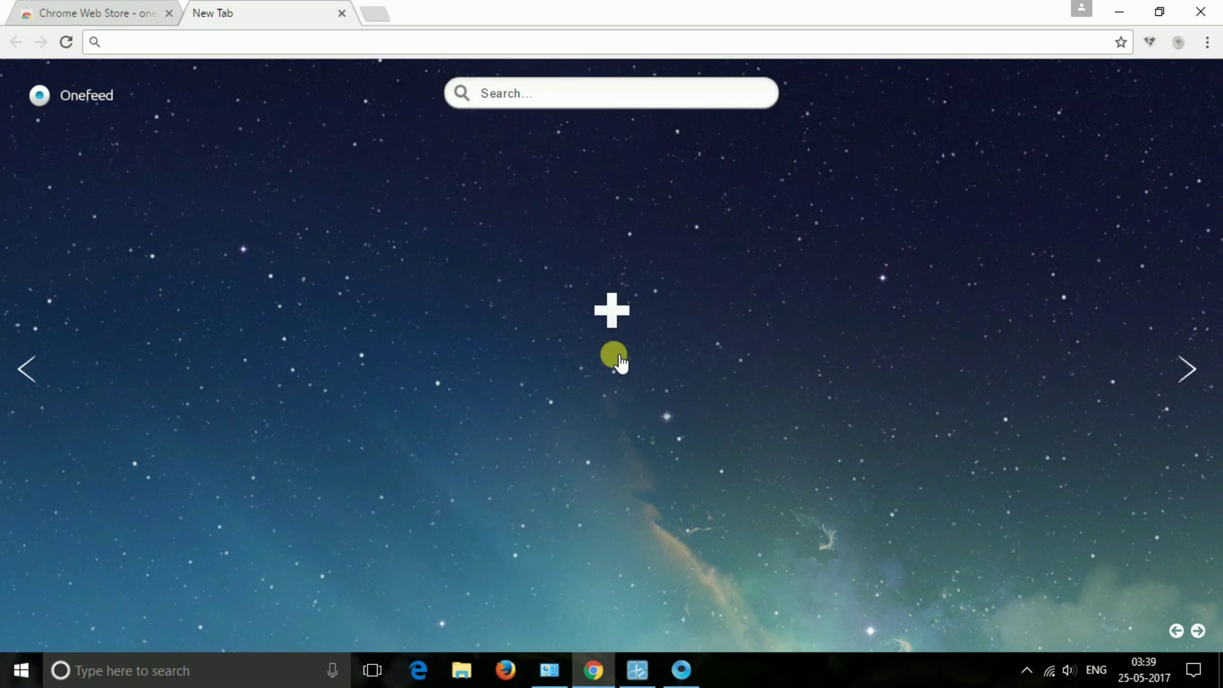
- Open, hide and restore the OneFeed news sidebar, then bring up the Login dialog
click(45, 369)
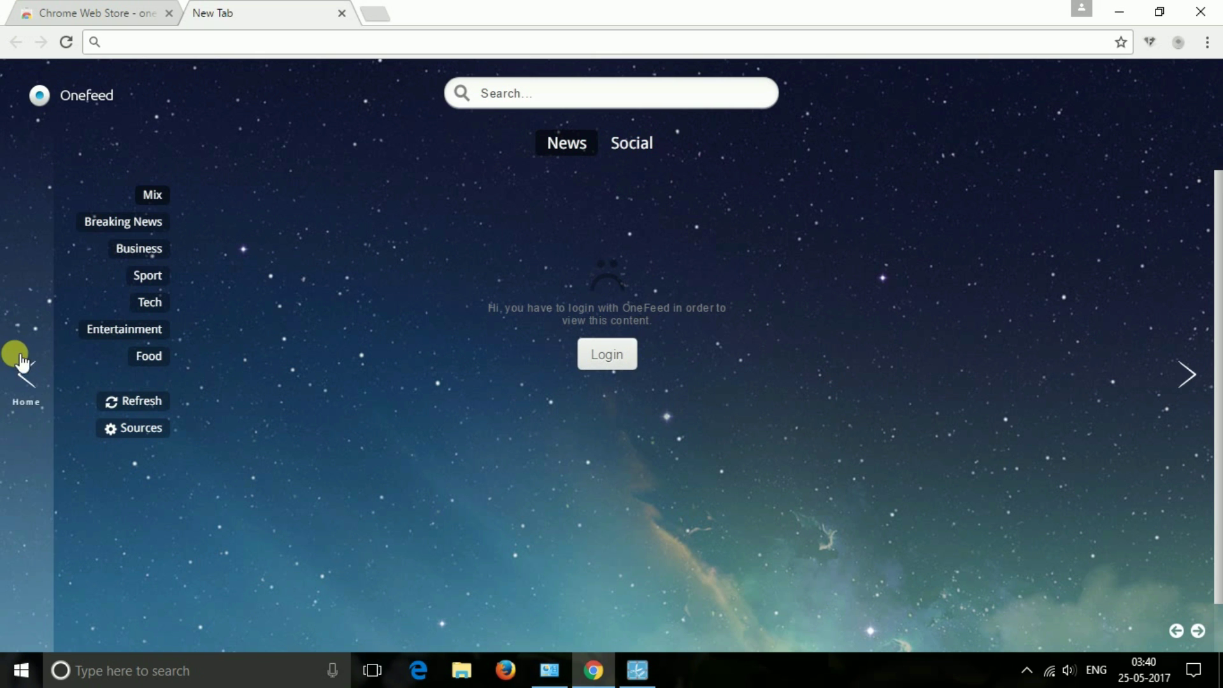
click(1180, 395)
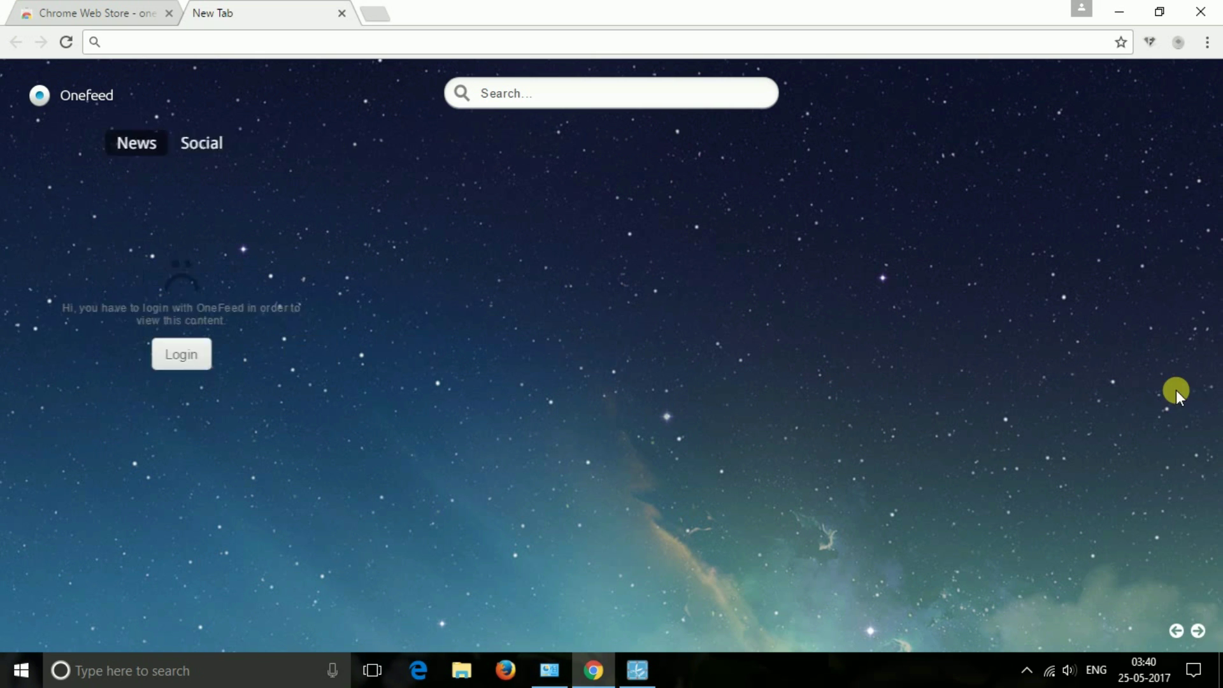
click(30, 370)
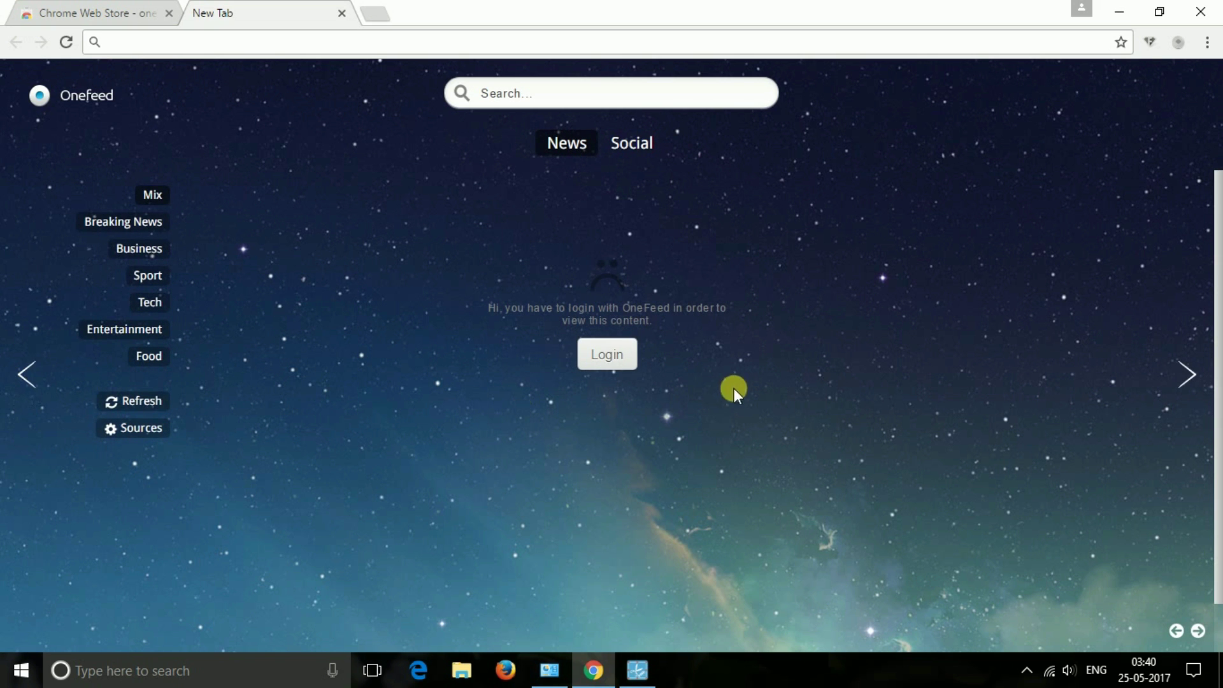
click(590, 354)
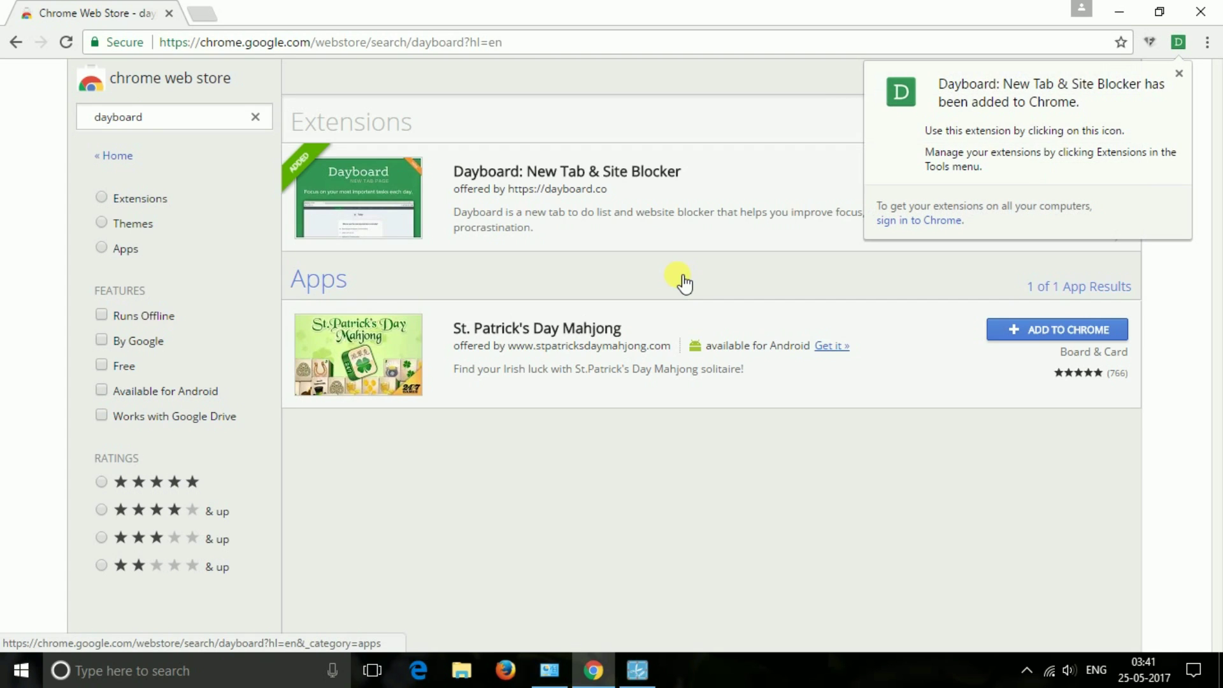
- Keep Dayboard as the new tab page after dismissing its added notice
click(1180, 74)
click(209, 14)
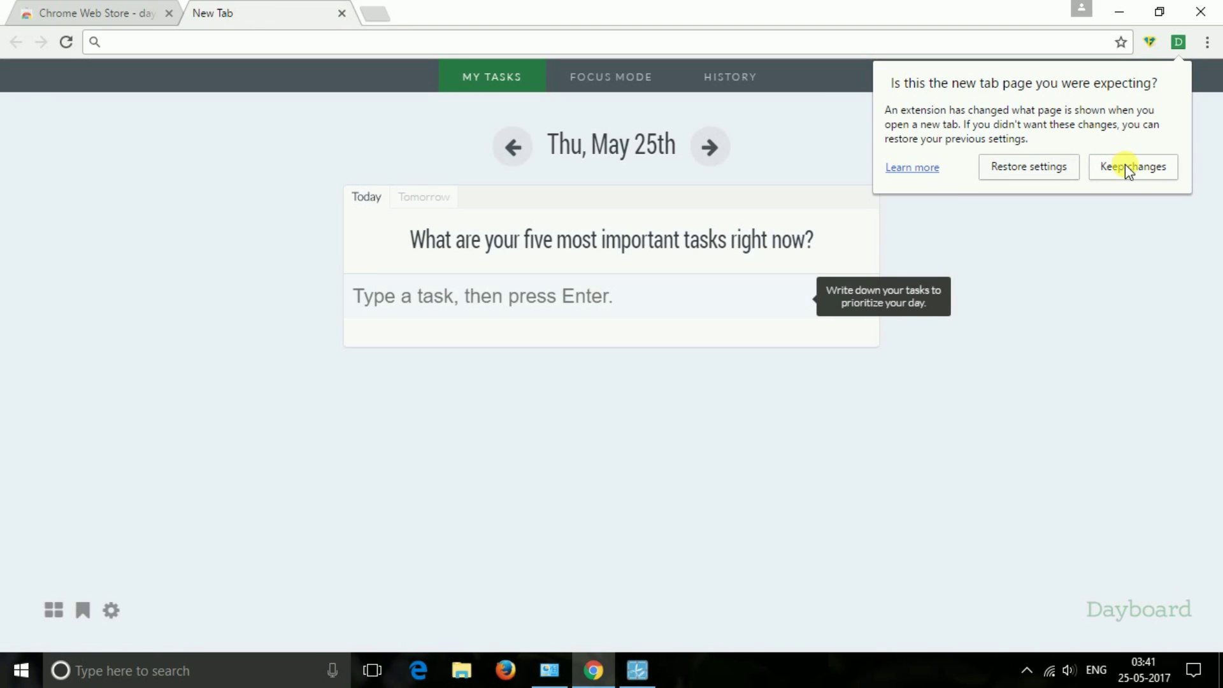
click(1127, 169)
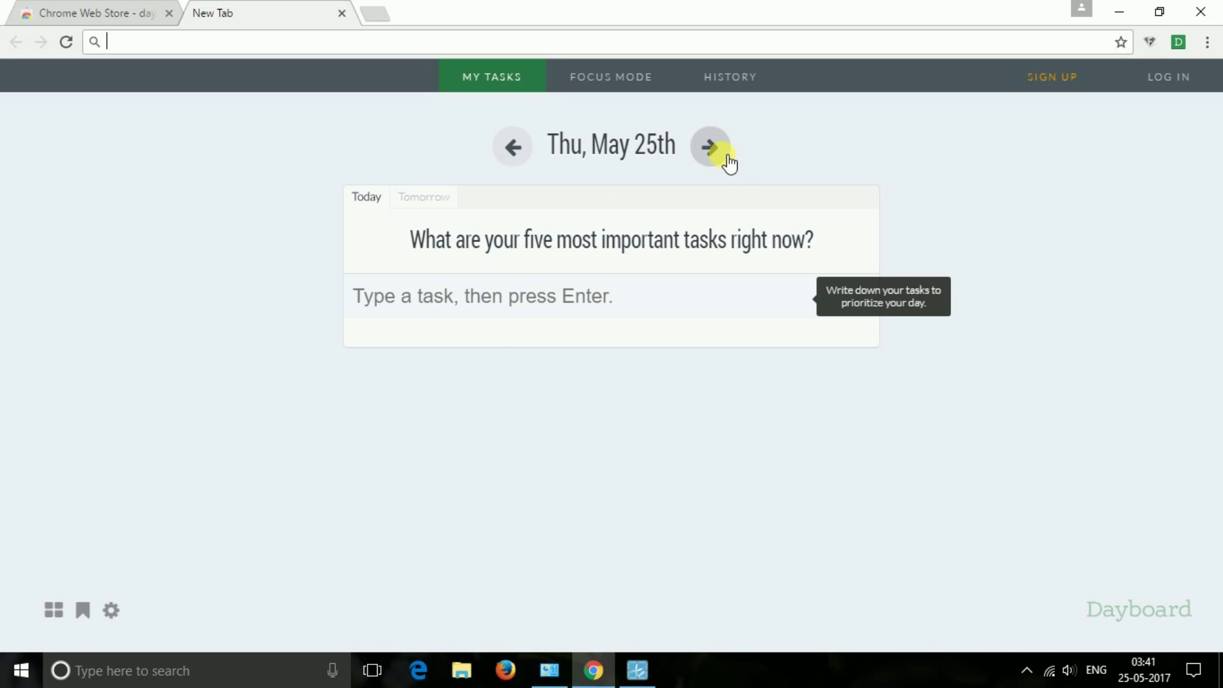
- Add 'walking' as today's task and tick it as done
click(478, 309)
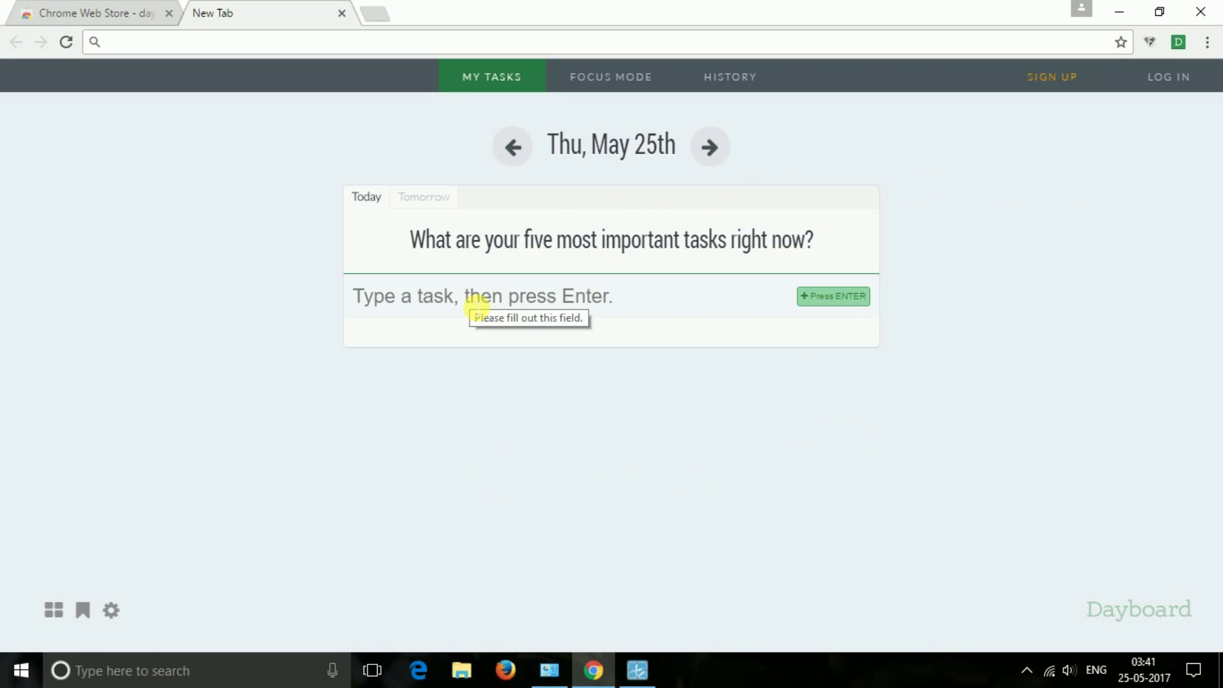
text(walking)
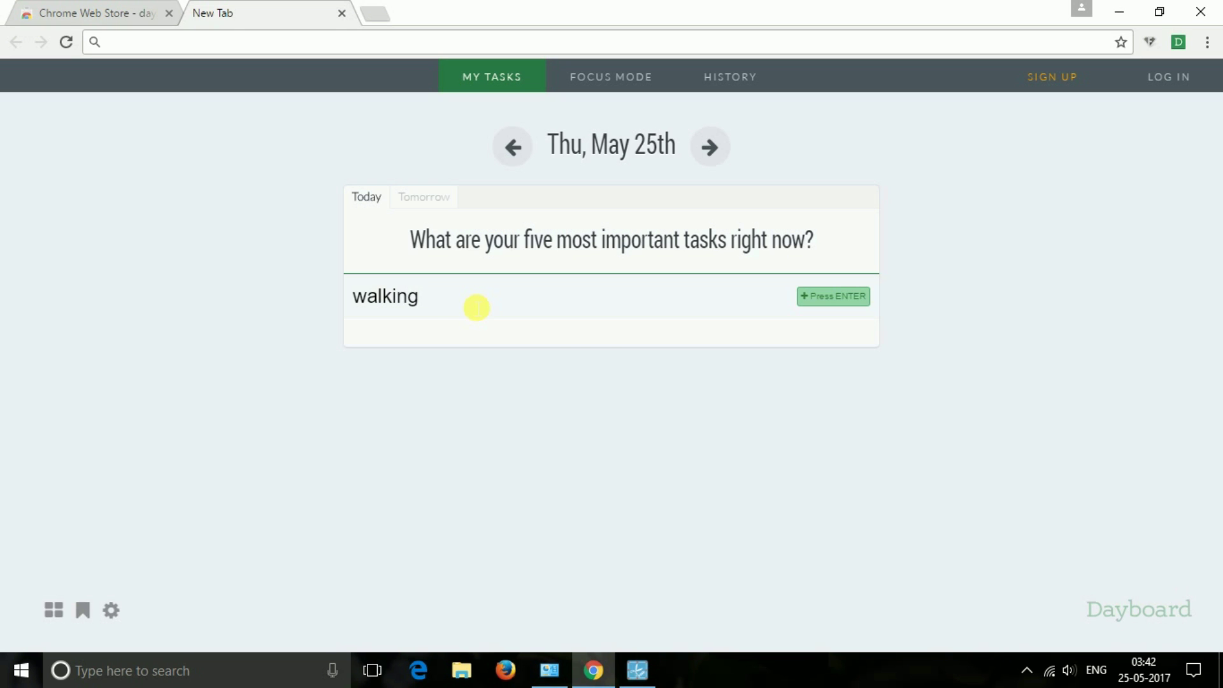
key(Return)
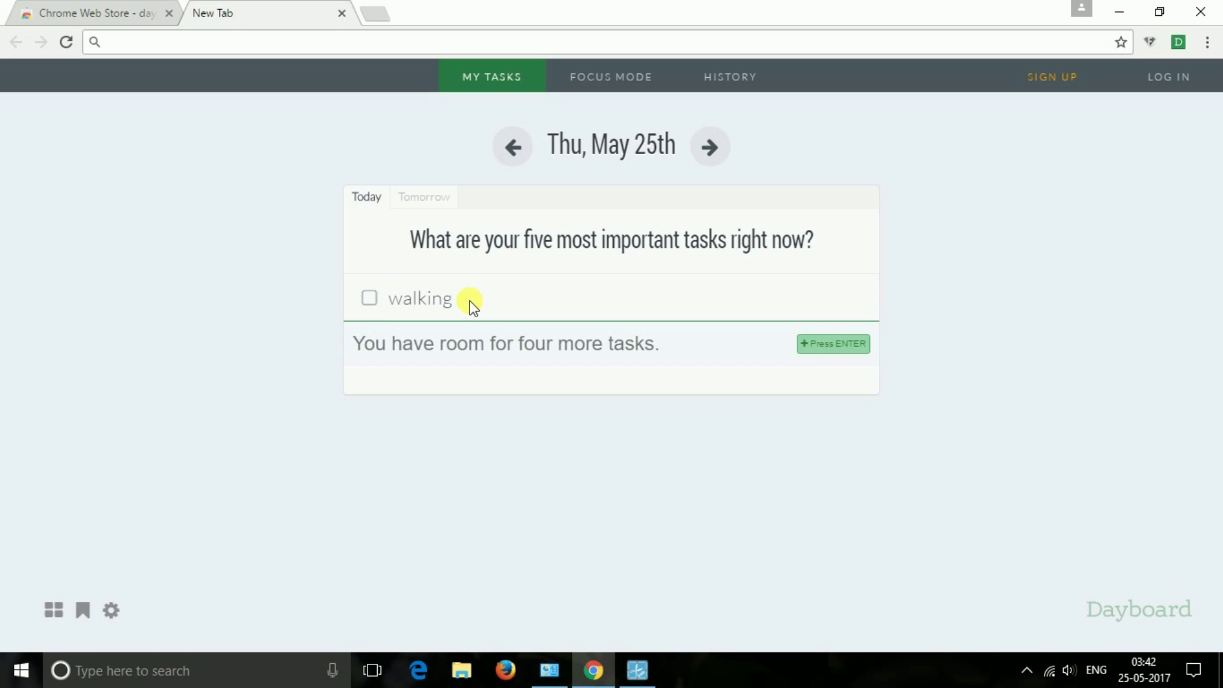
click(369, 298)
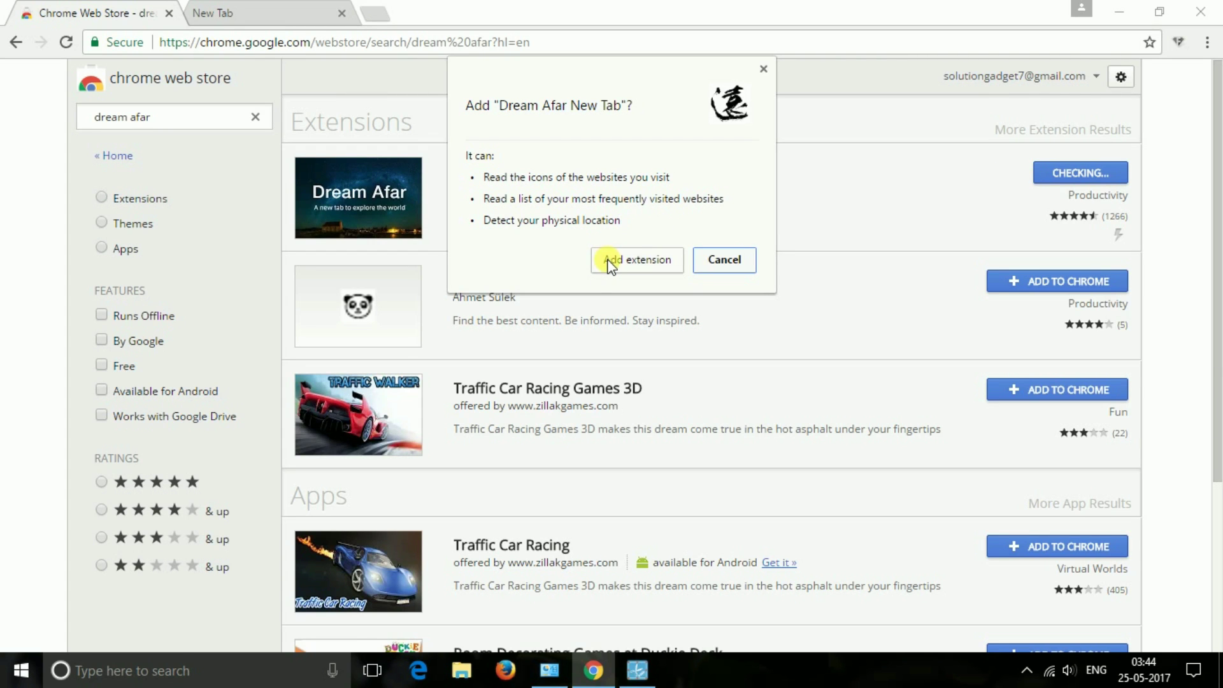
- Confirm adding Dream Afar New Tab and return to the Web Store results
click(610, 262)
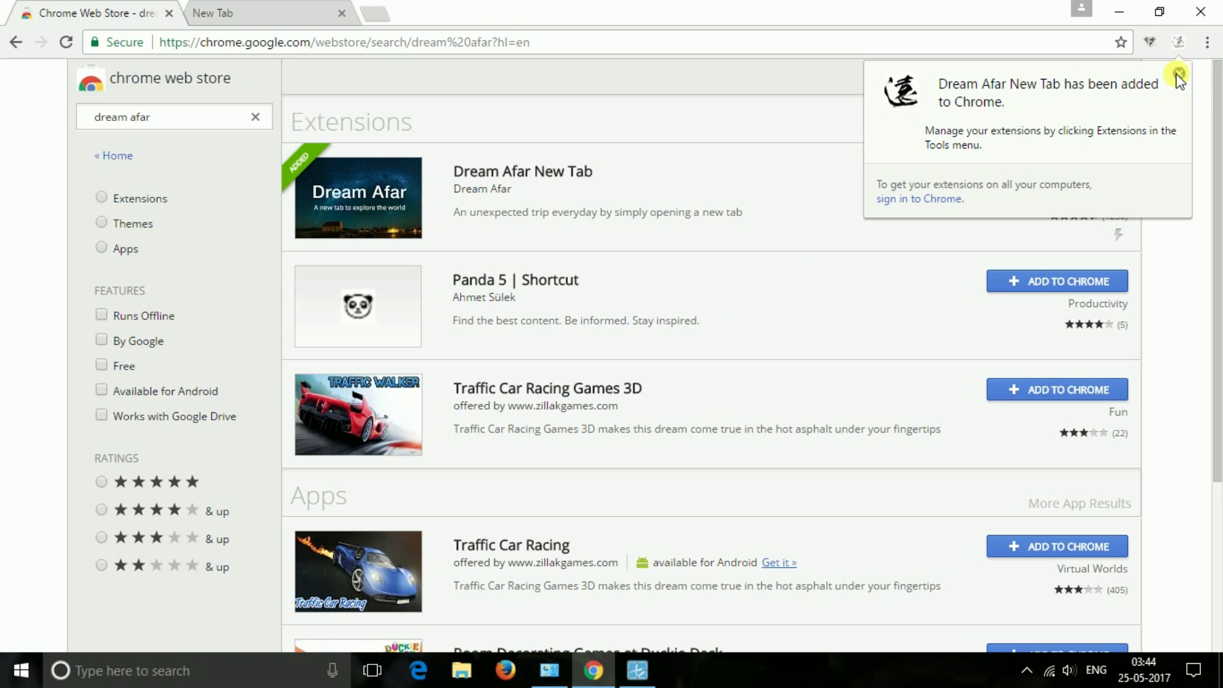
click(1180, 73)
click(261, 8)
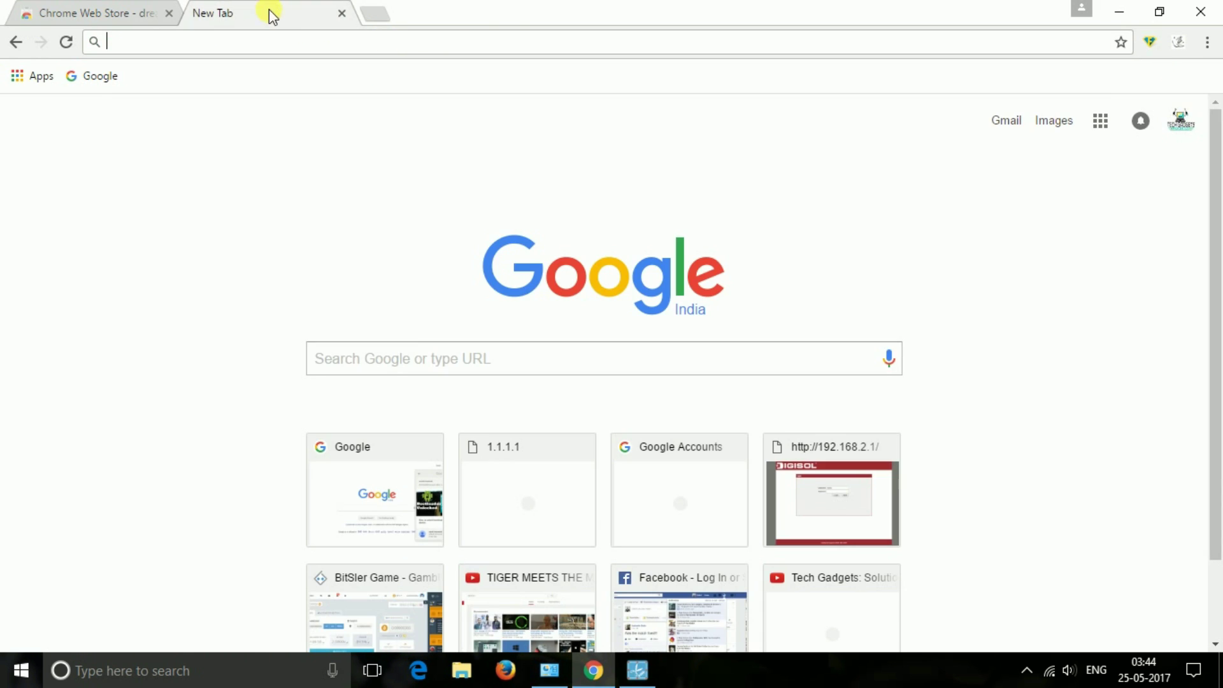
click(98, 10)
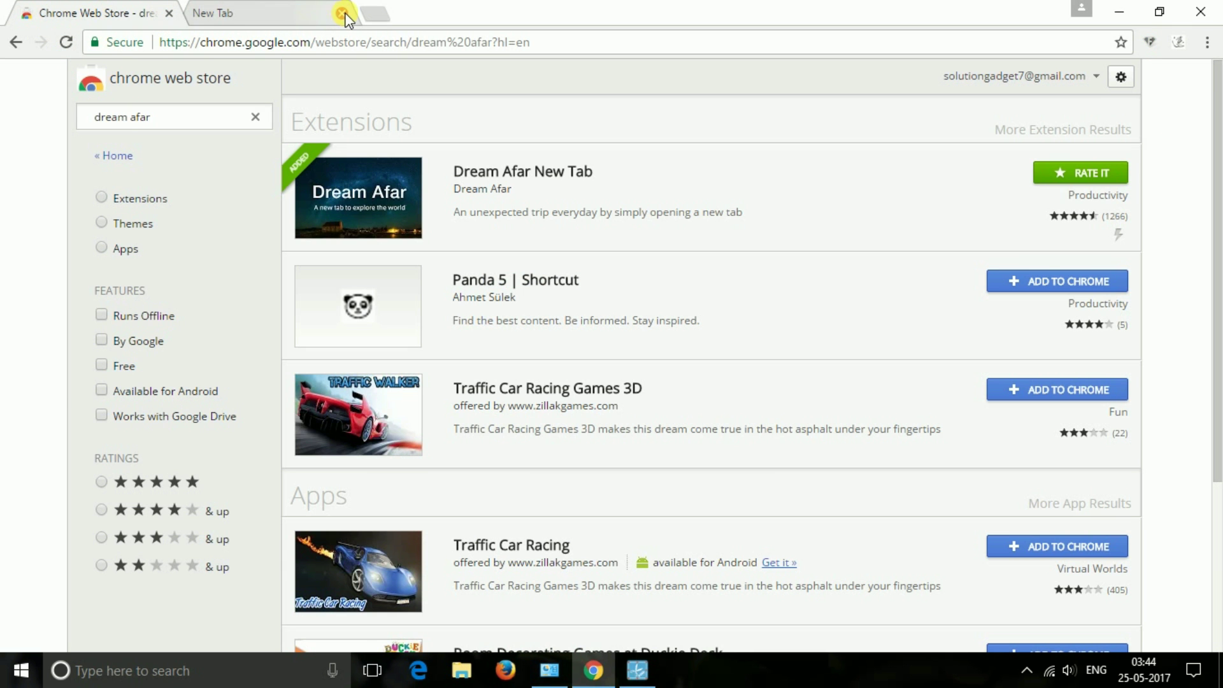
- Keep Dream Afar as the new tab page, allow its extra permissions, and check Chrome apps
click(217, 14)
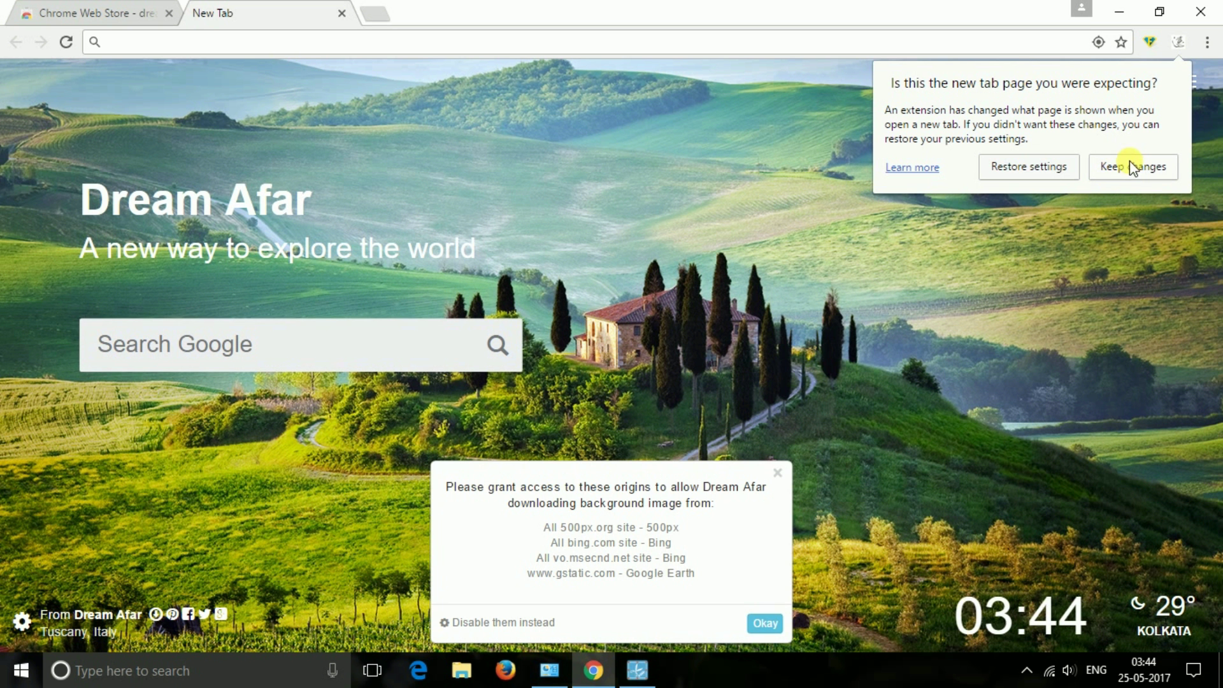
click(1130, 167)
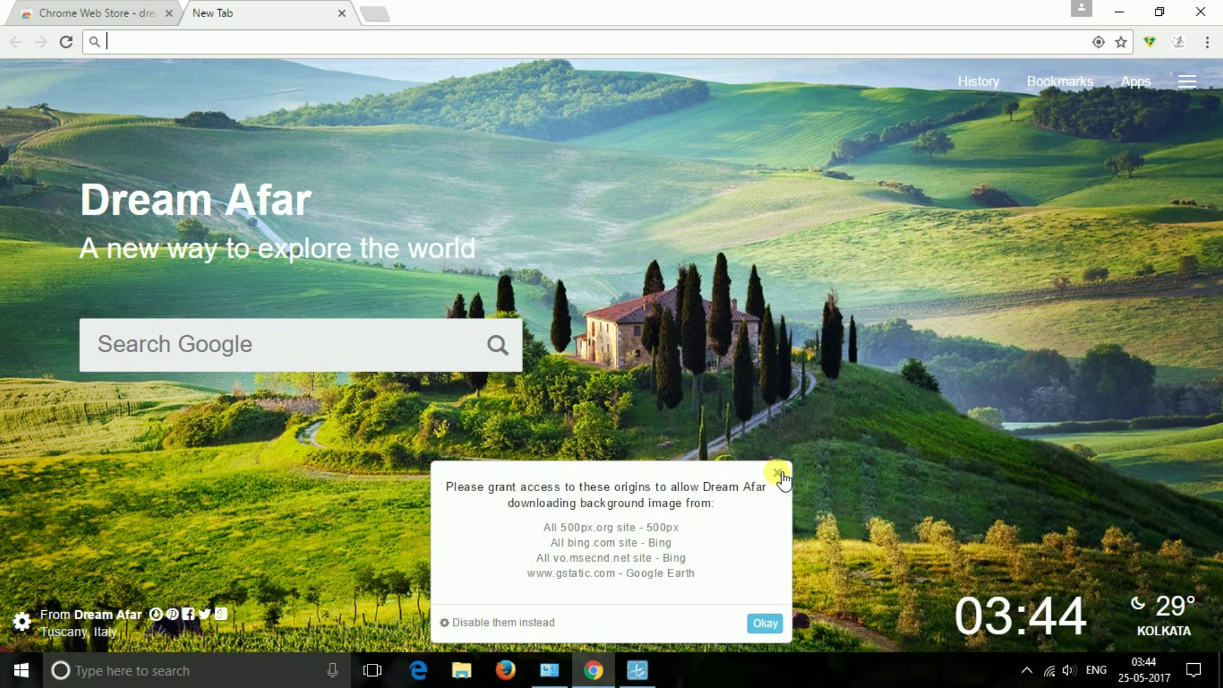
click(763, 622)
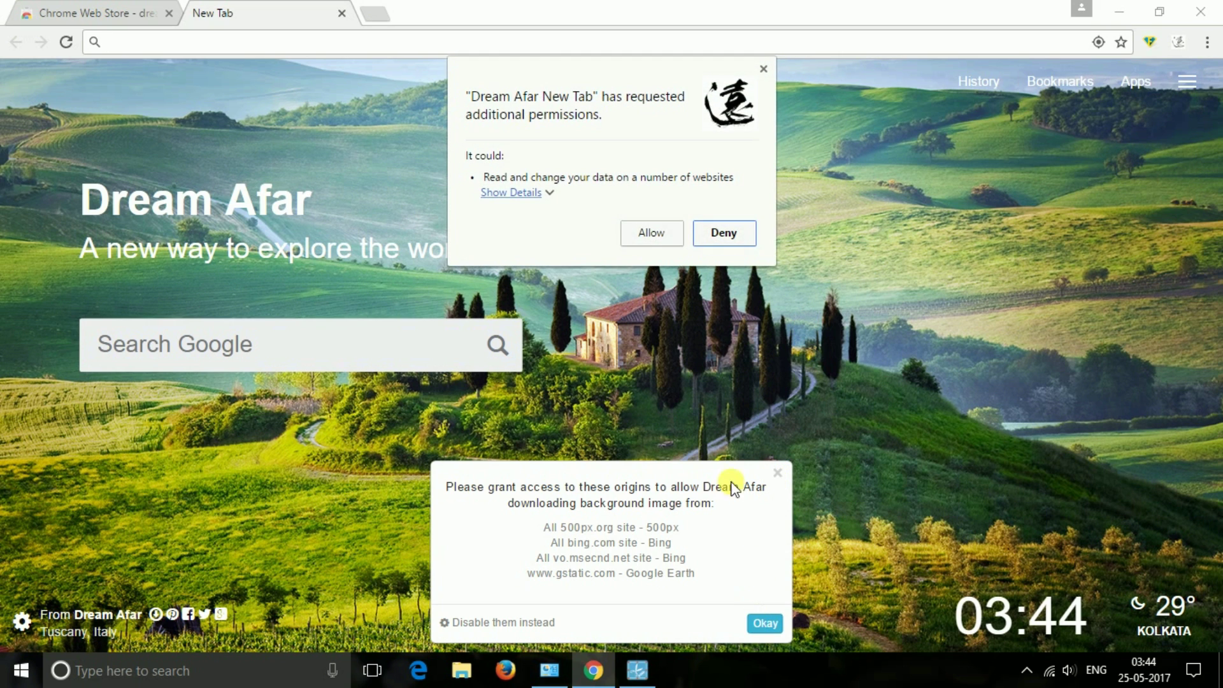
click(642, 233)
click(1143, 96)
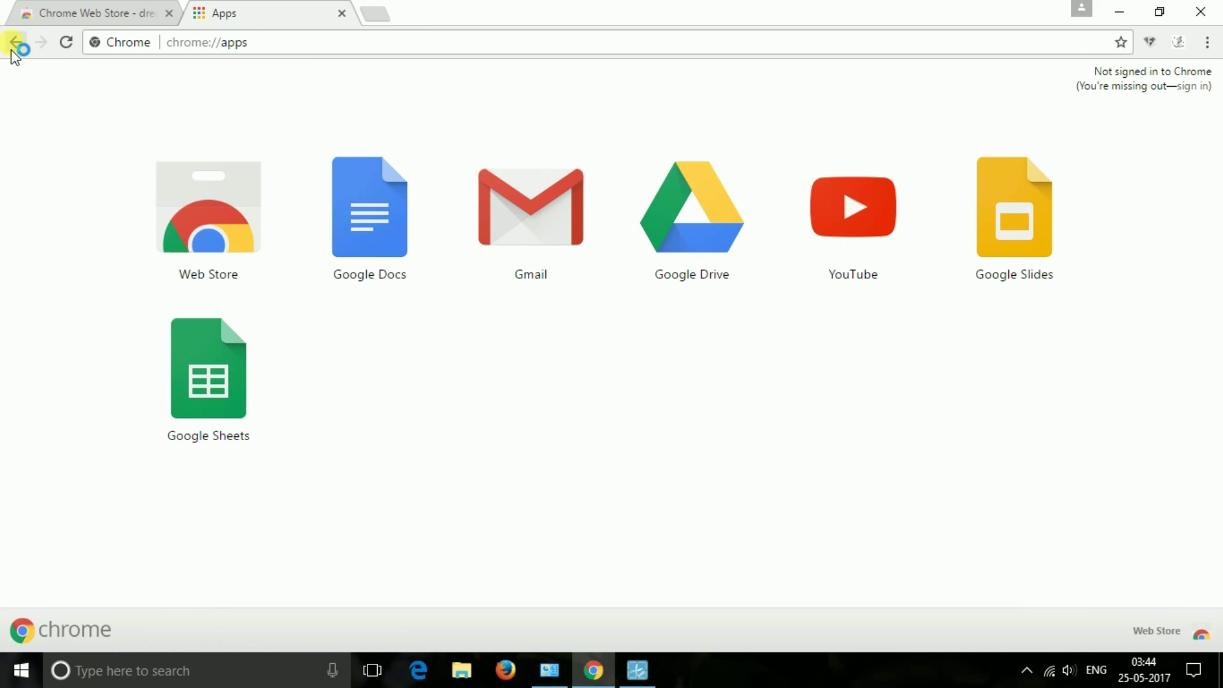
click(15, 43)
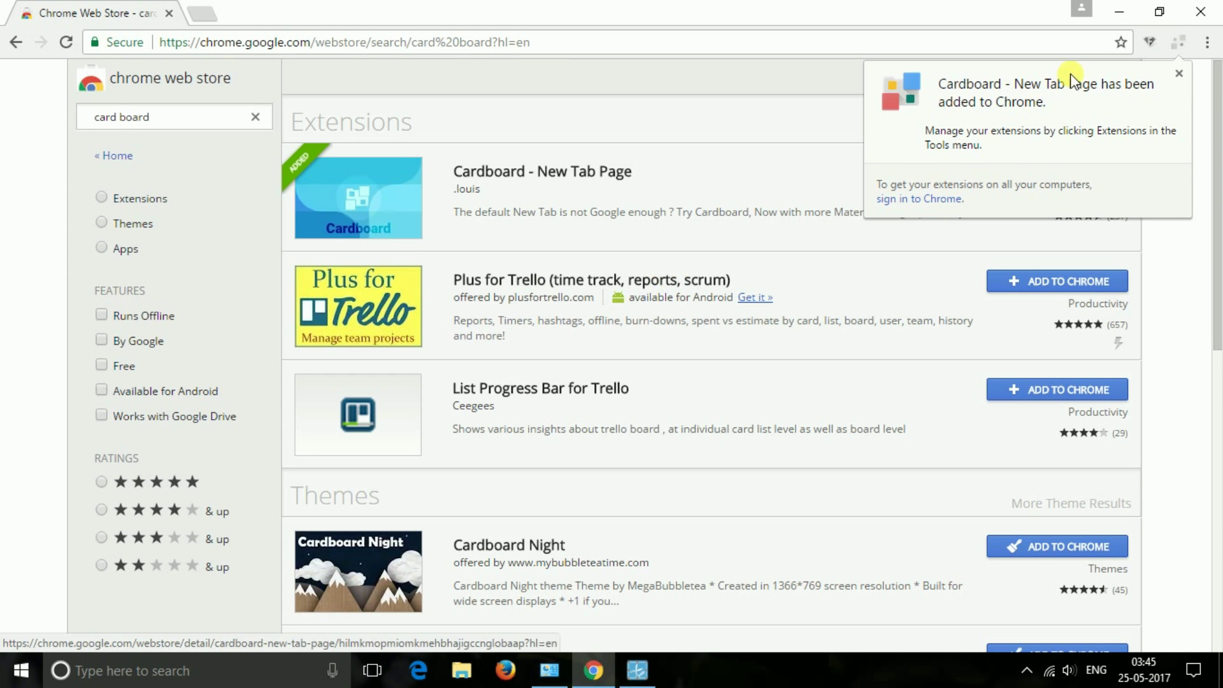
- Keep Cardboard as the new tab page and advance through its introduction cards
click(1178, 75)
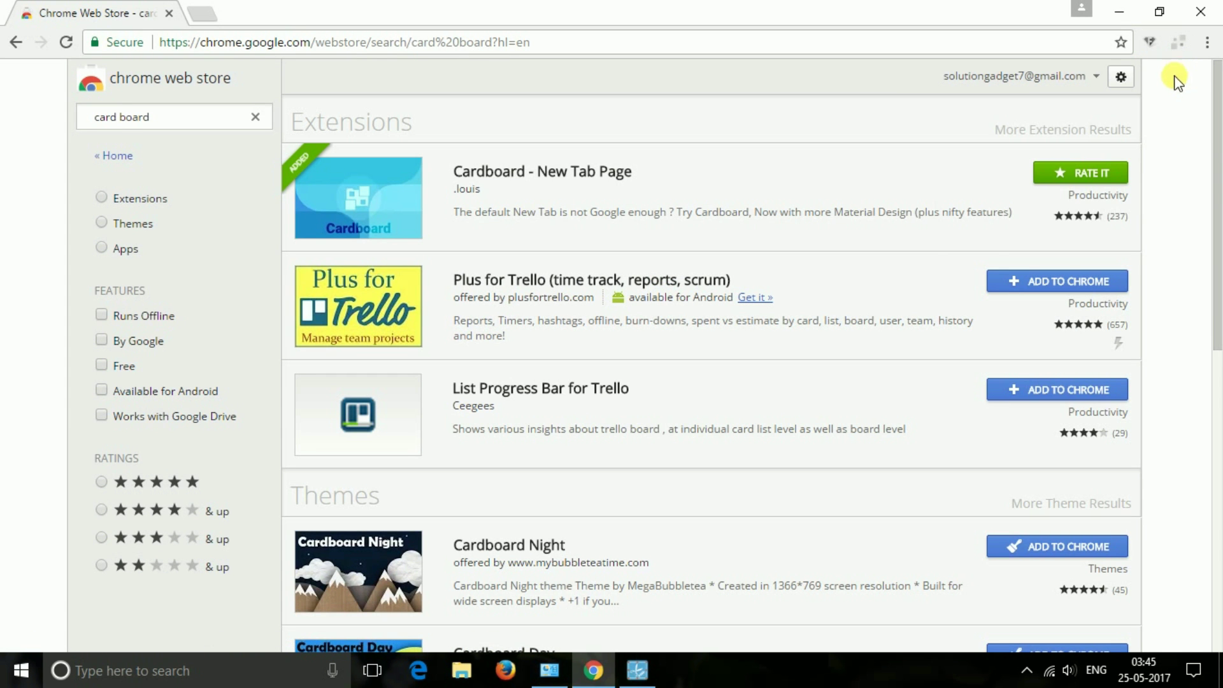
click(209, 18)
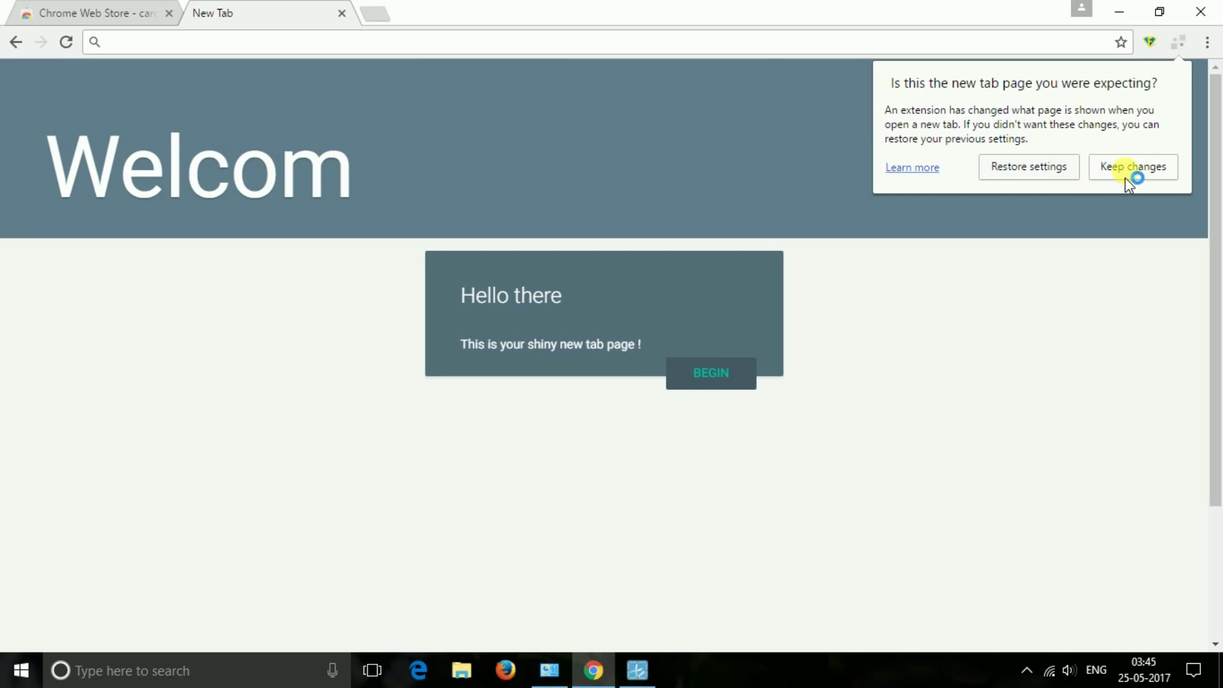
click(1130, 171)
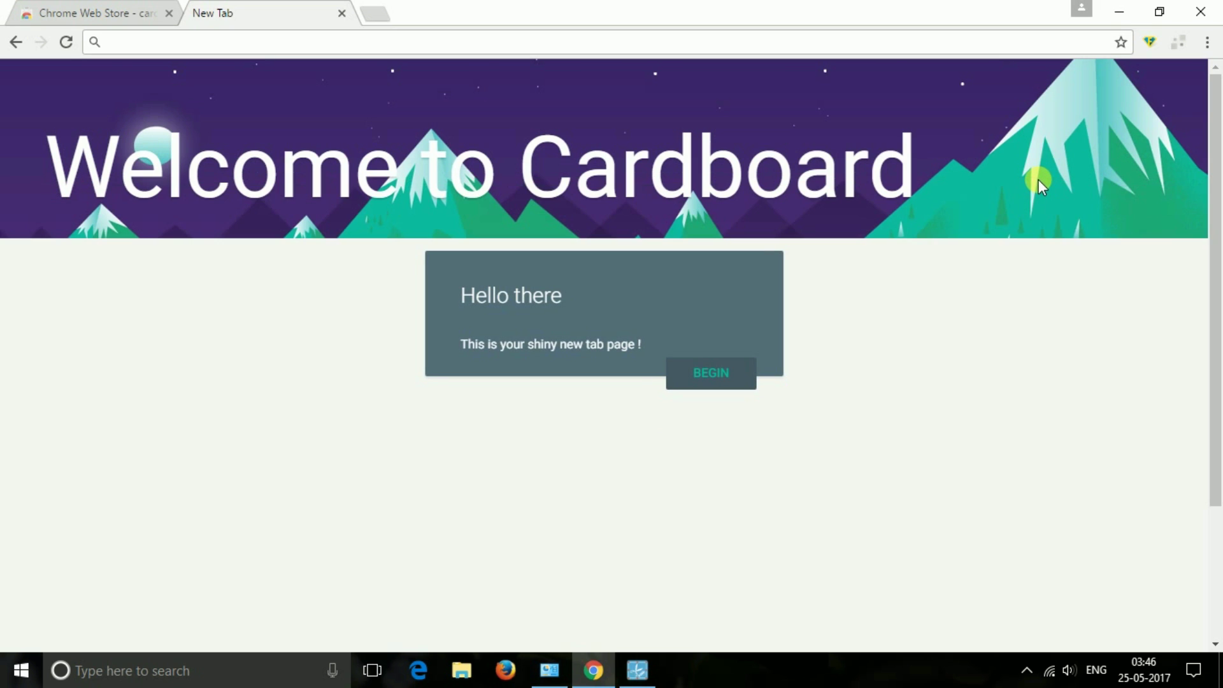
click(725, 376)
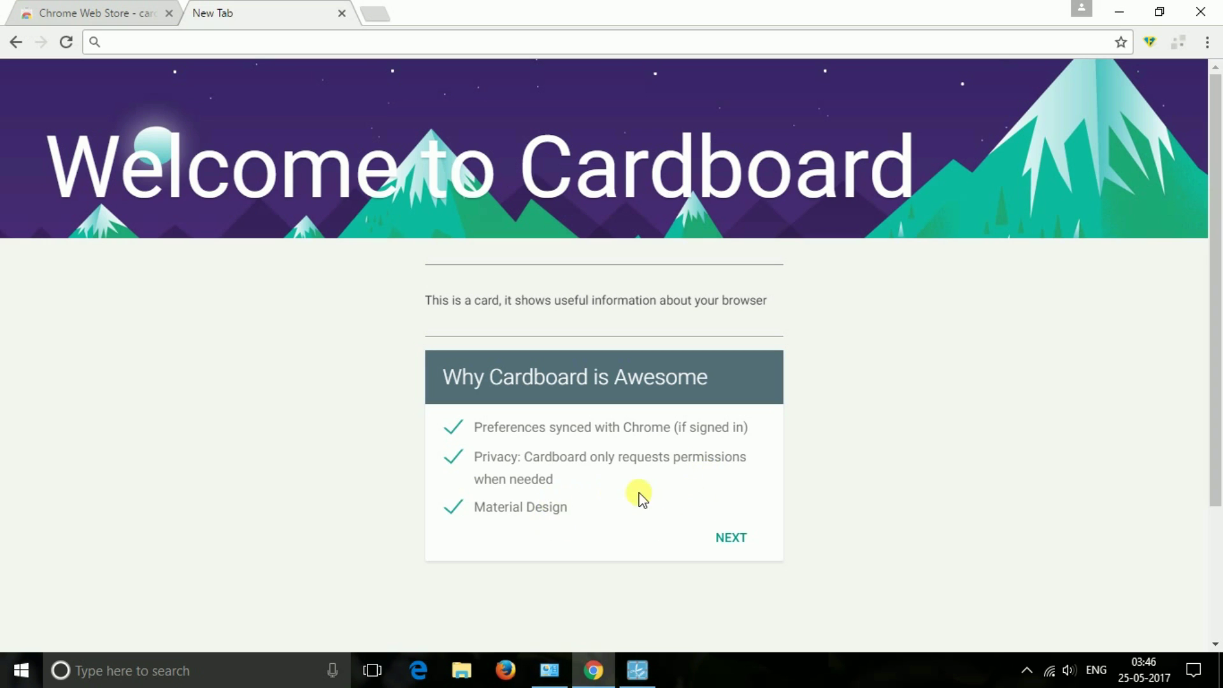
click(740, 538)
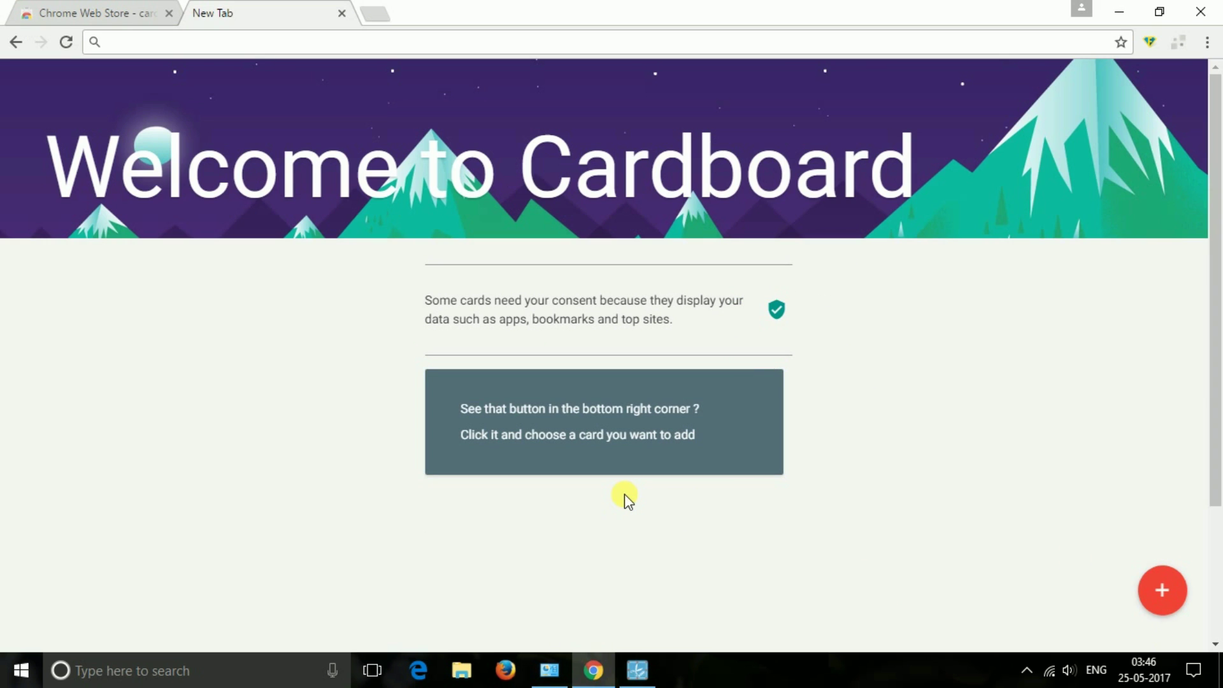
- Add a Top sites card, allowing access to the most visited websites
click(1187, 596)
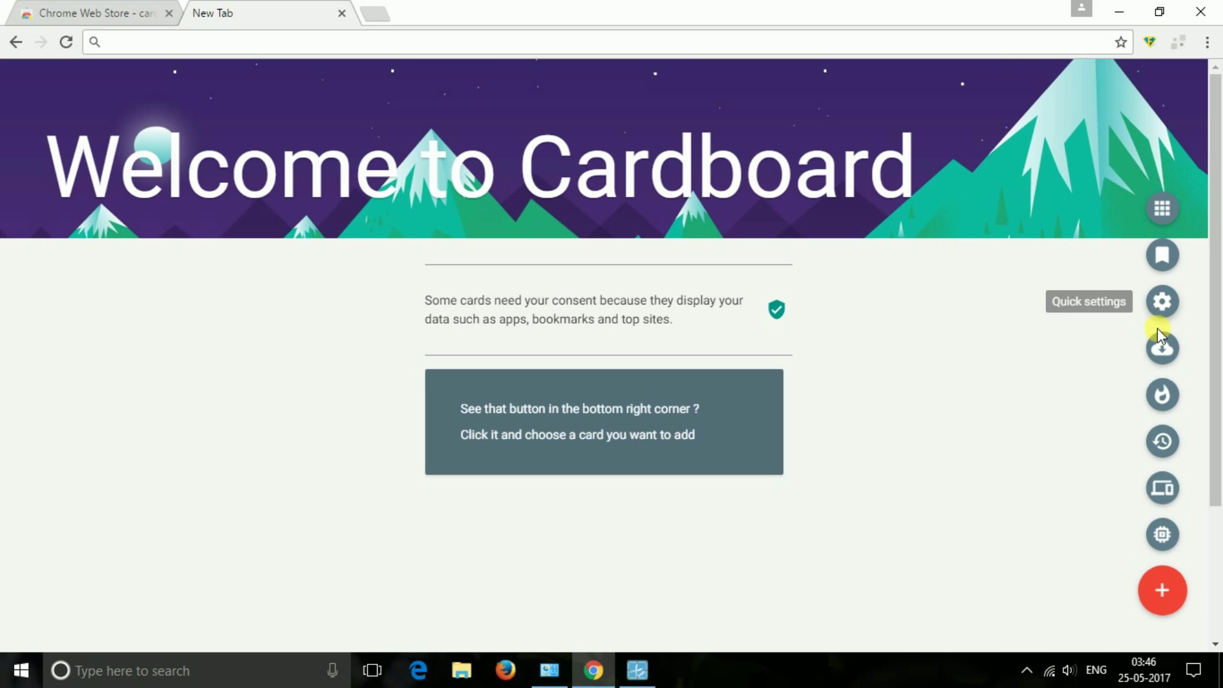
click(1166, 401)
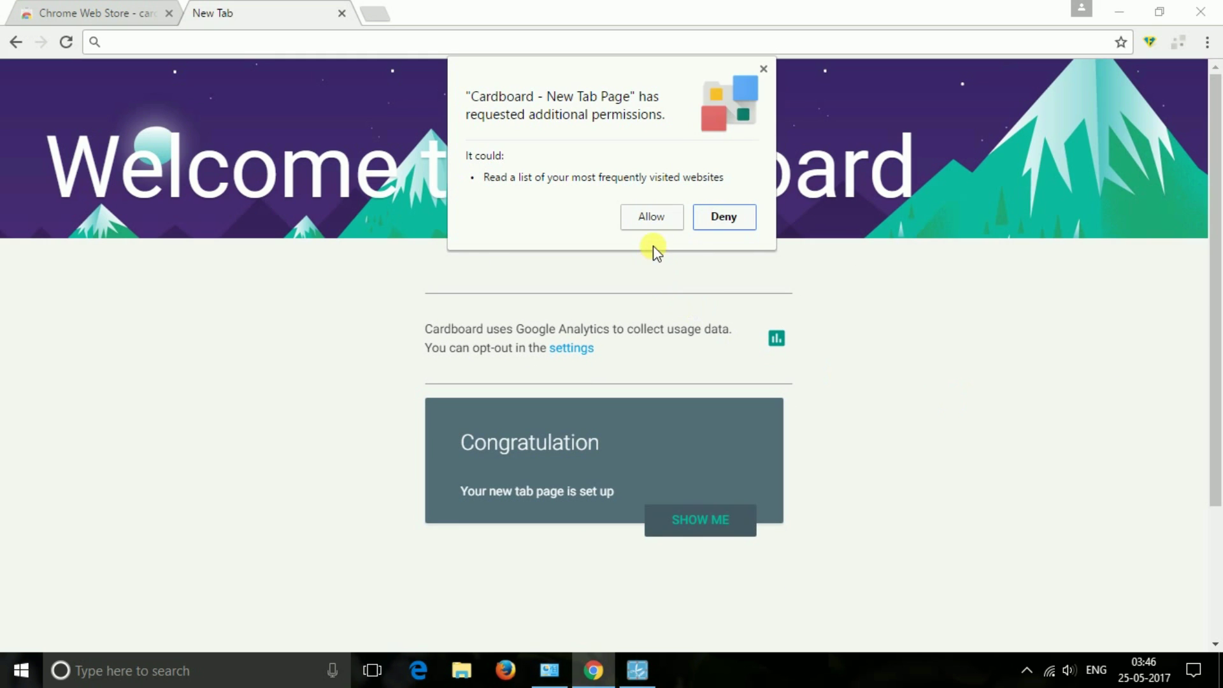
click(654, 217)
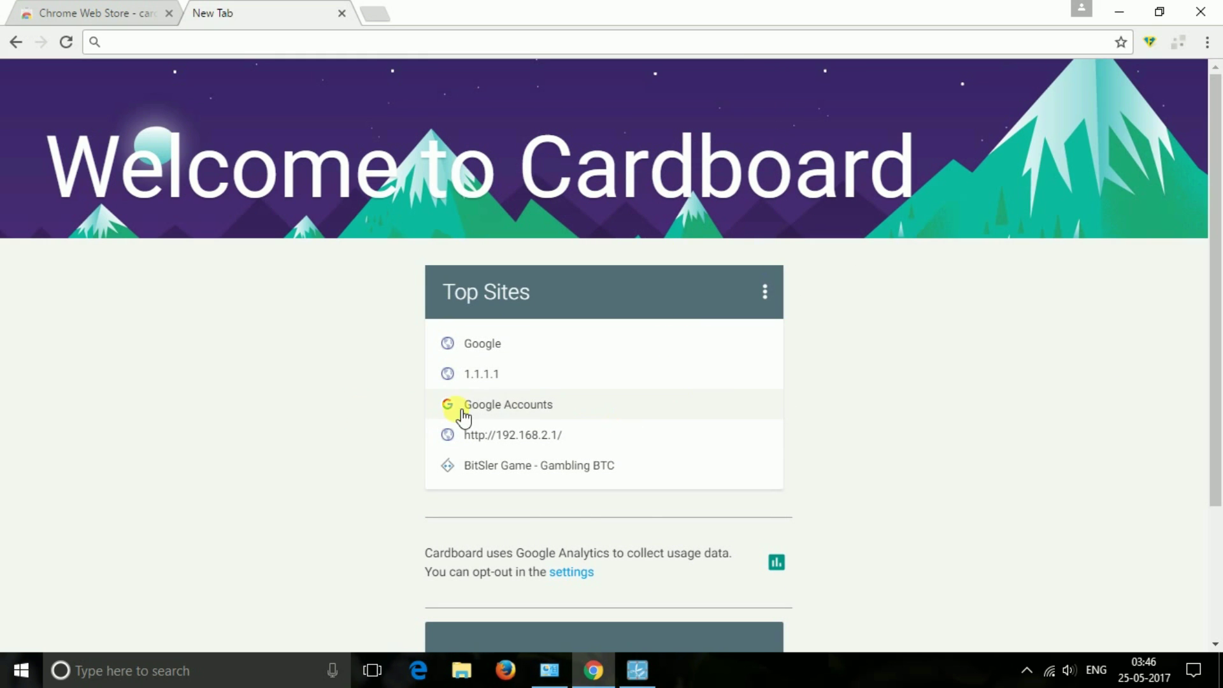
scroll(307, 412, down, 1)
scroll(307, 413, down, 1)
scroll(314, 414, up, 2)
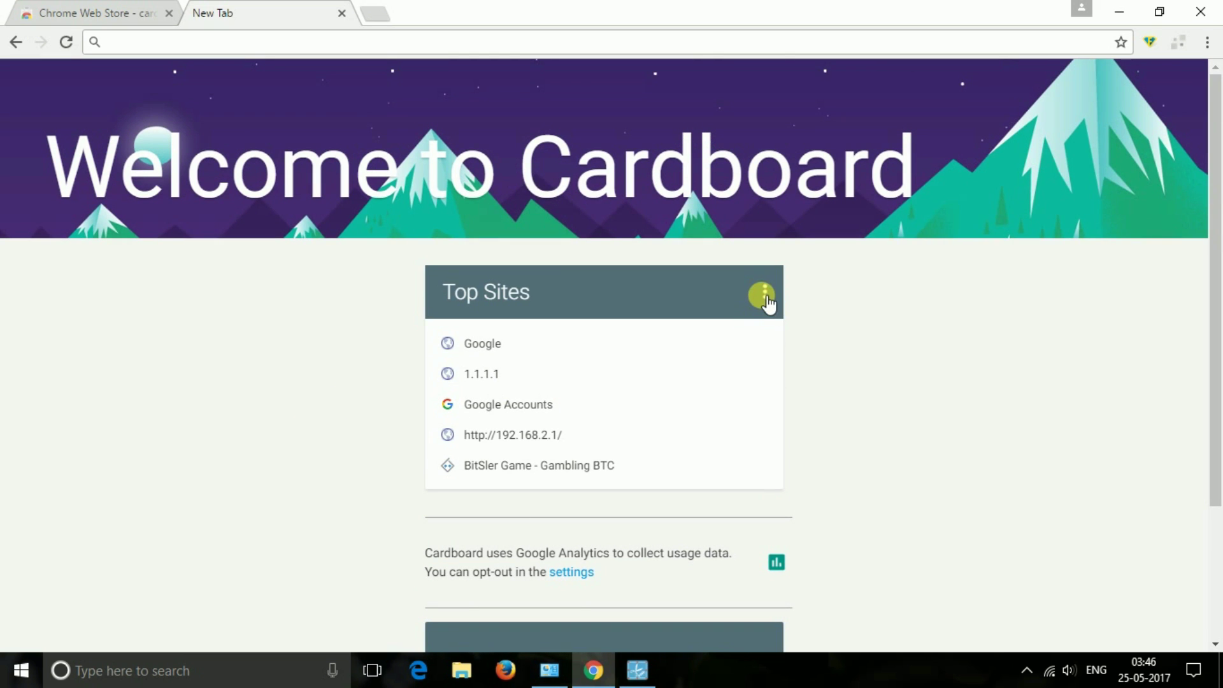
- Remove the Top Sites card and finish setup on the What's new card
click(765, 297)
click(762, 298)
scroll(905, 356, down, 2)
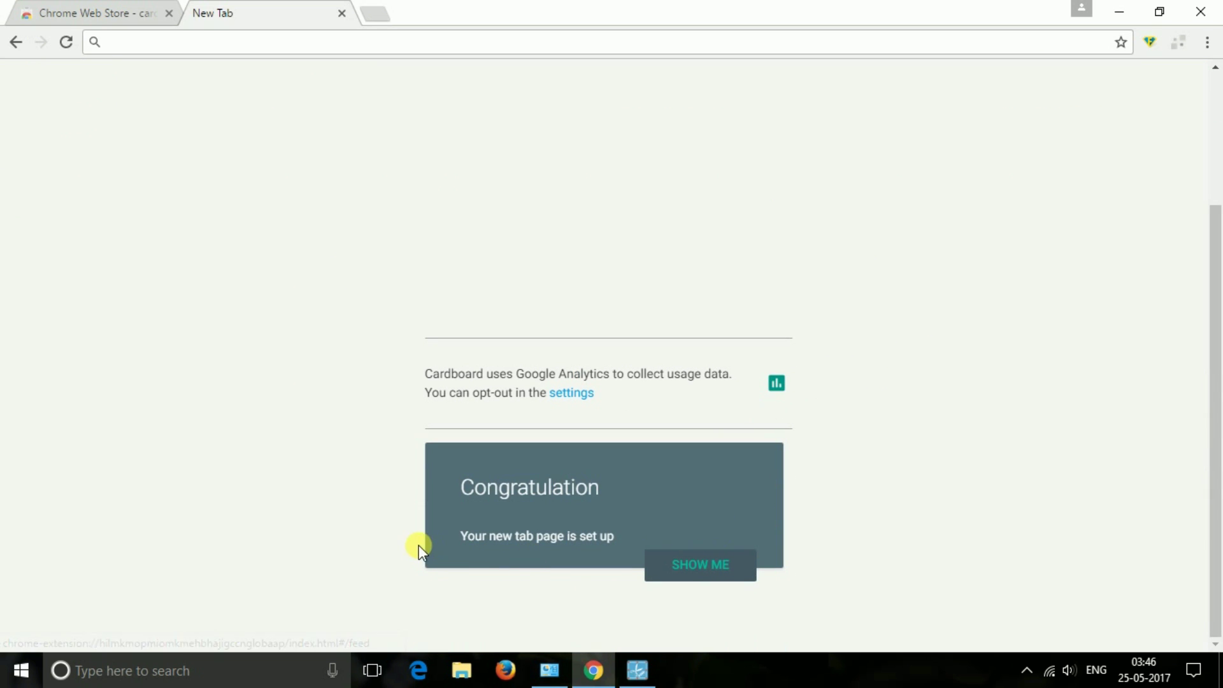
click(683, 565)
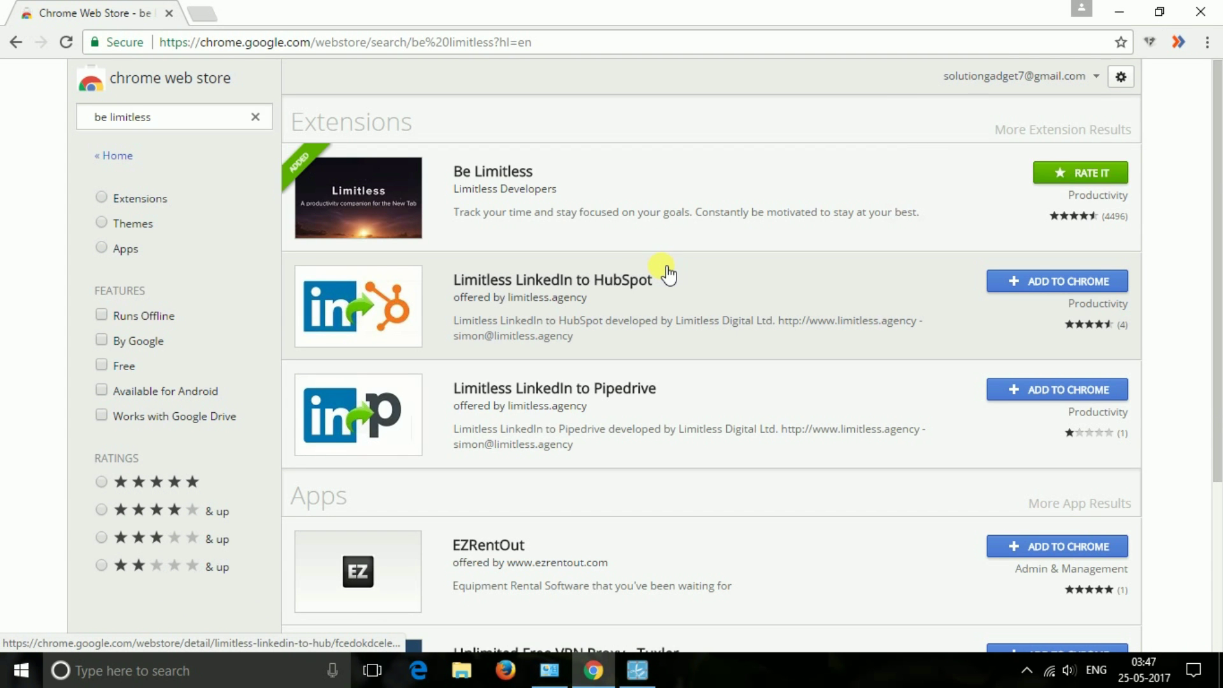
- Keep Be Limitless as the new tab page after dismissing its added notice
click(1179, 74)
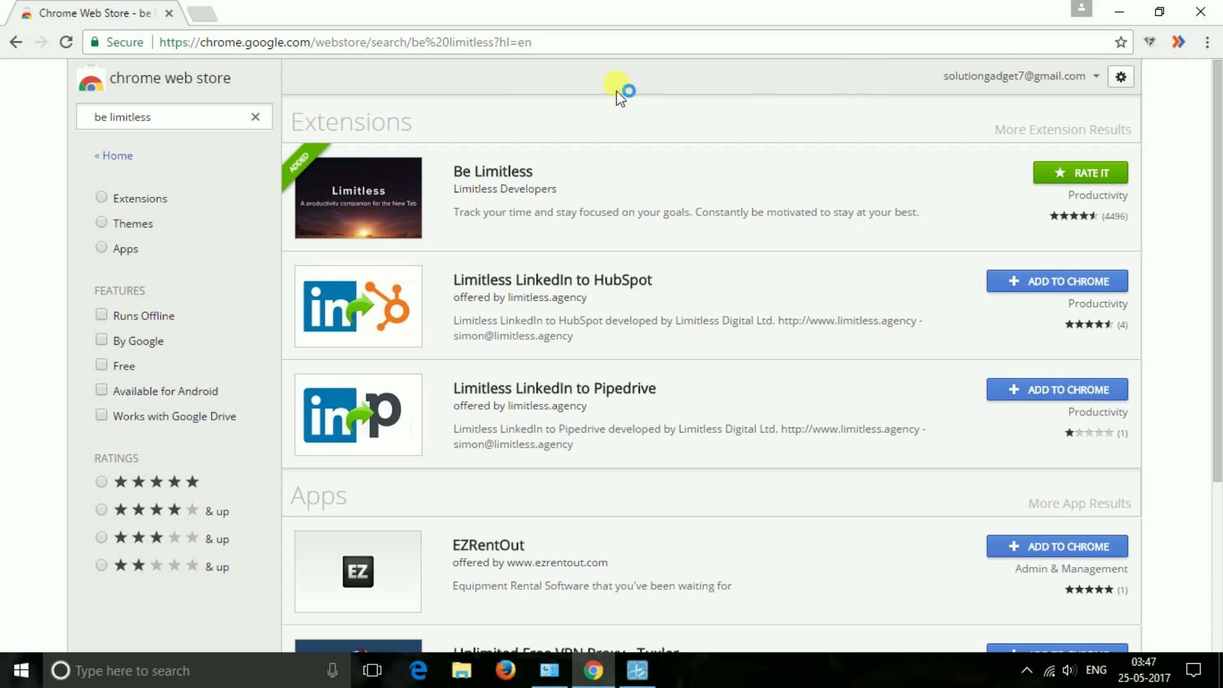
click(205, 16)
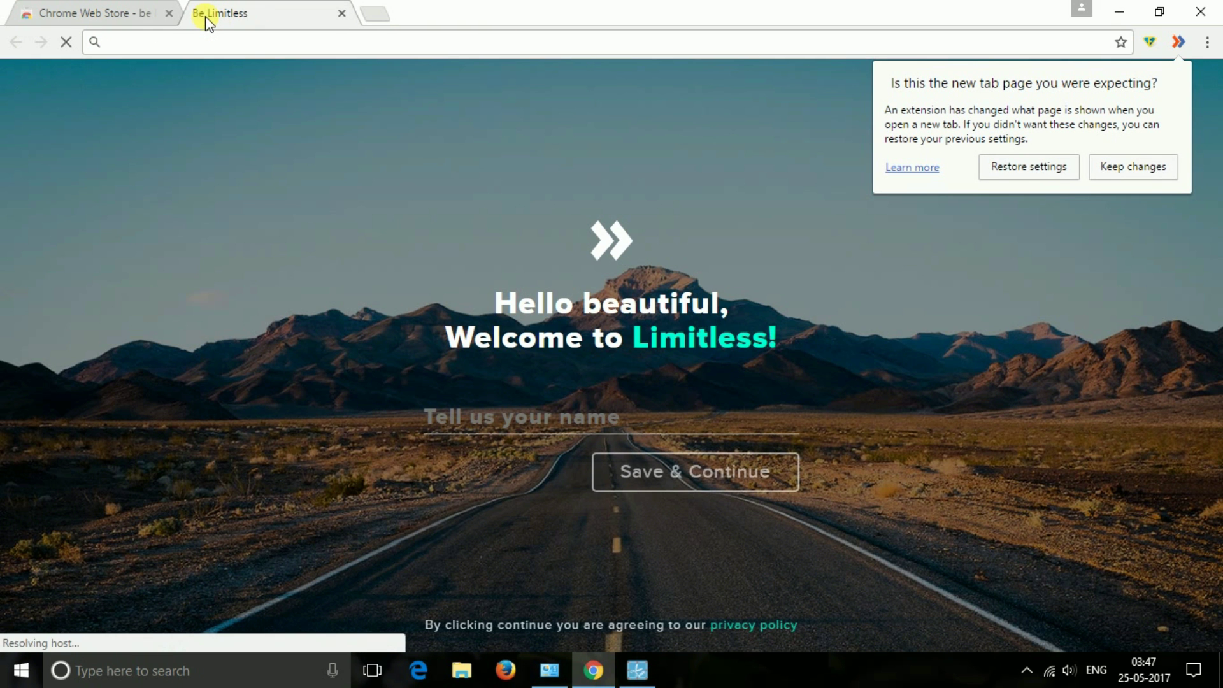
click(1121, 171)
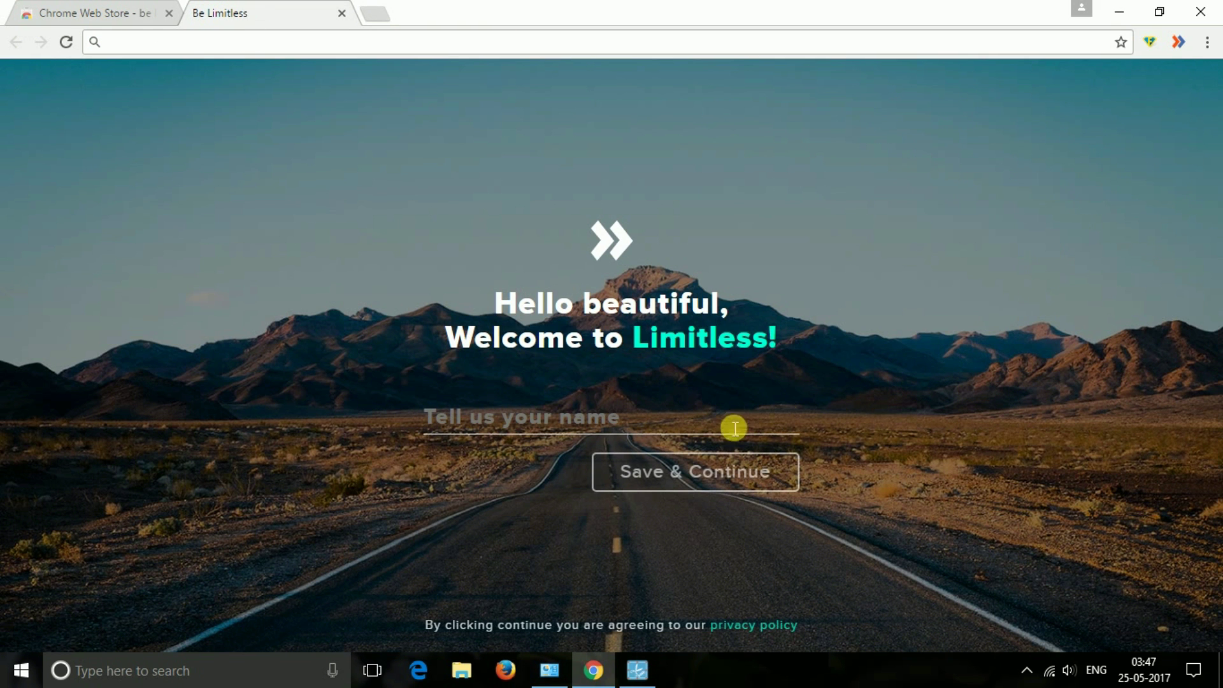
- Enter a name, choose e-mail sign-up, and skip giving an e-mail address
click(538, 418)
text(s)
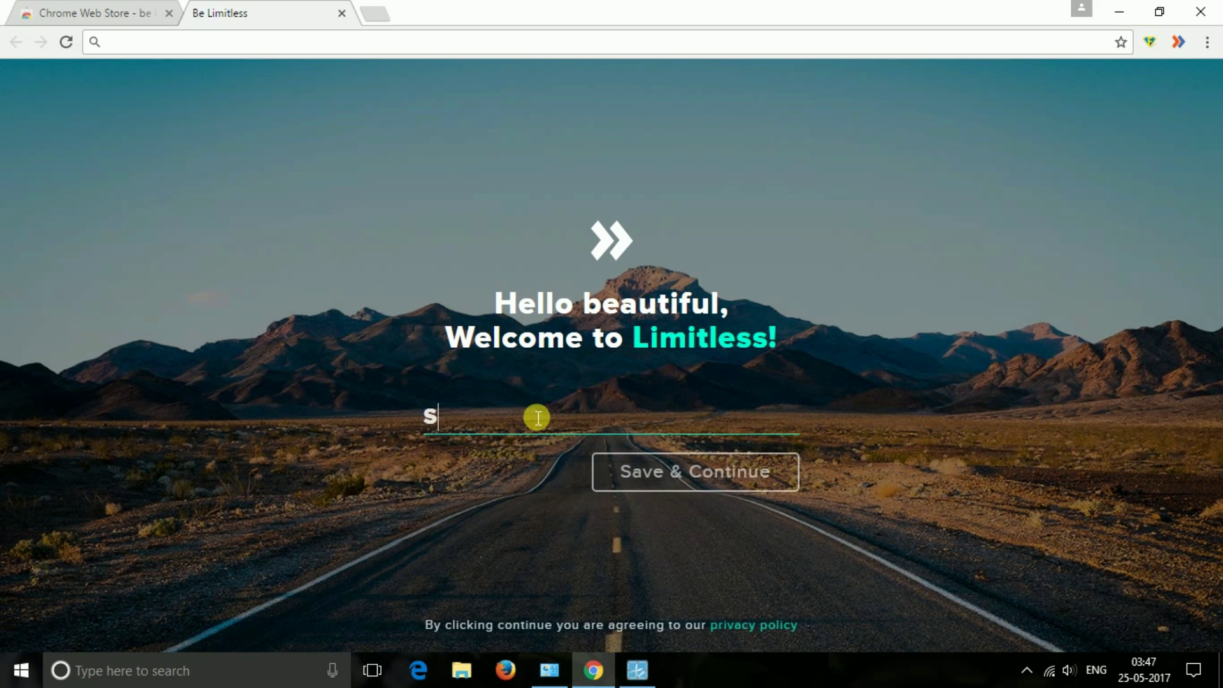
click(686, 470)
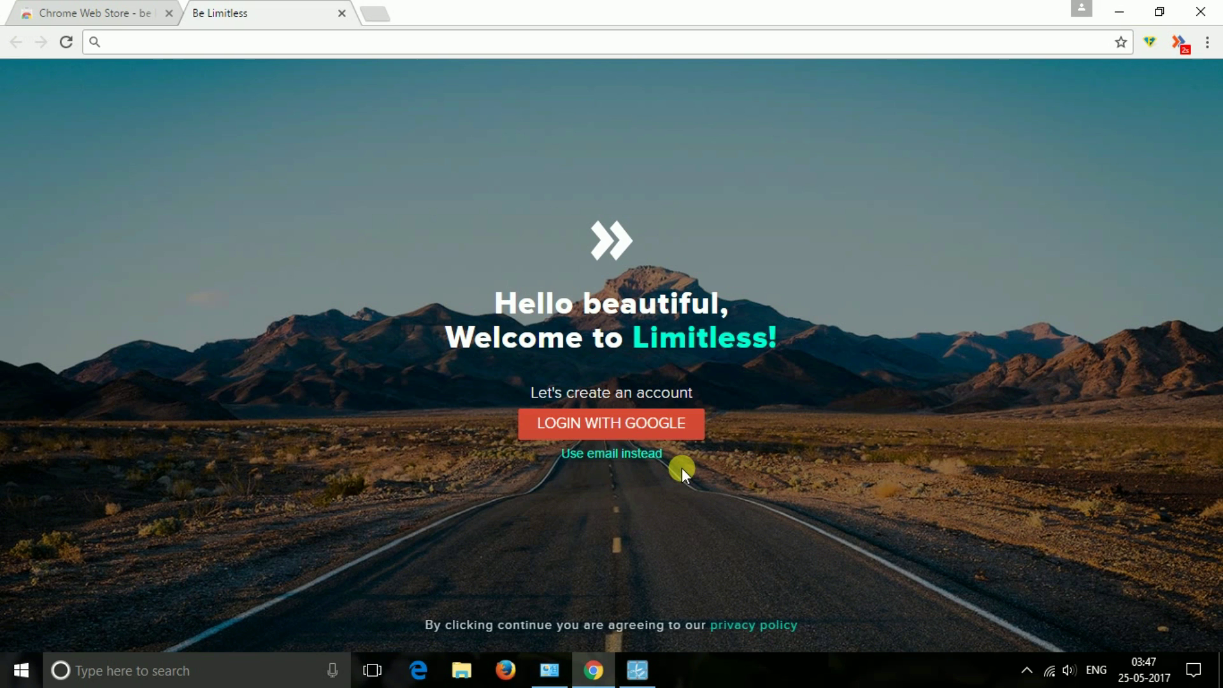
click(631, 453)
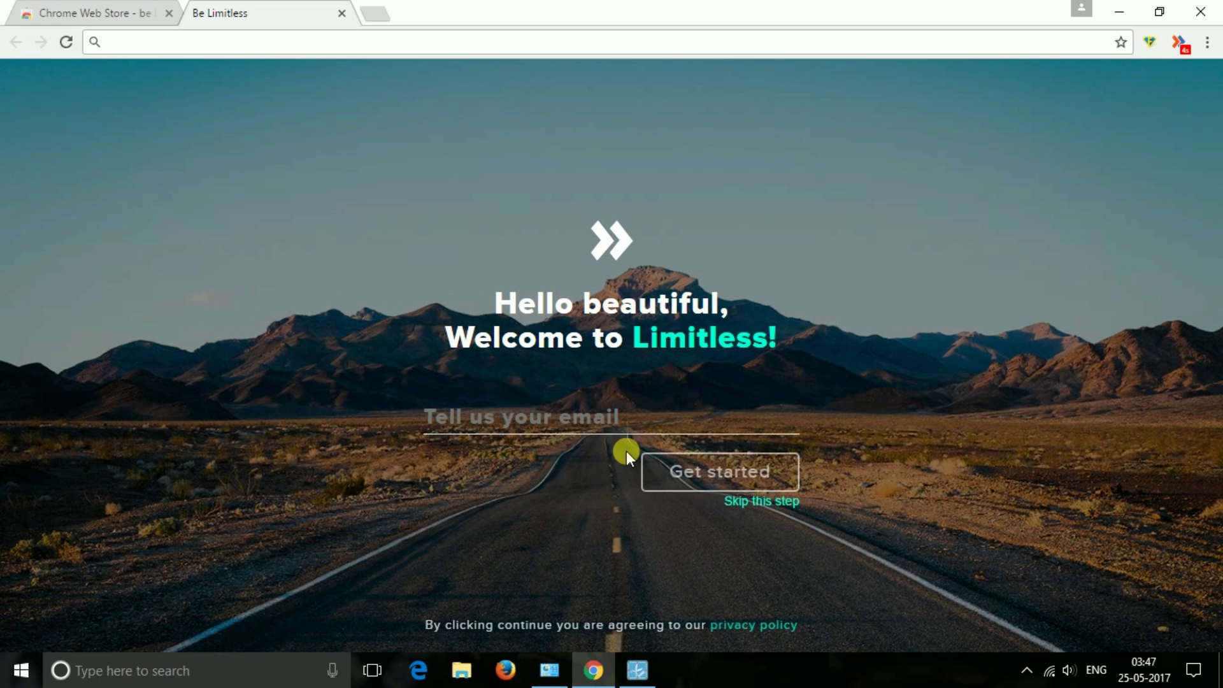
click(763, 494)
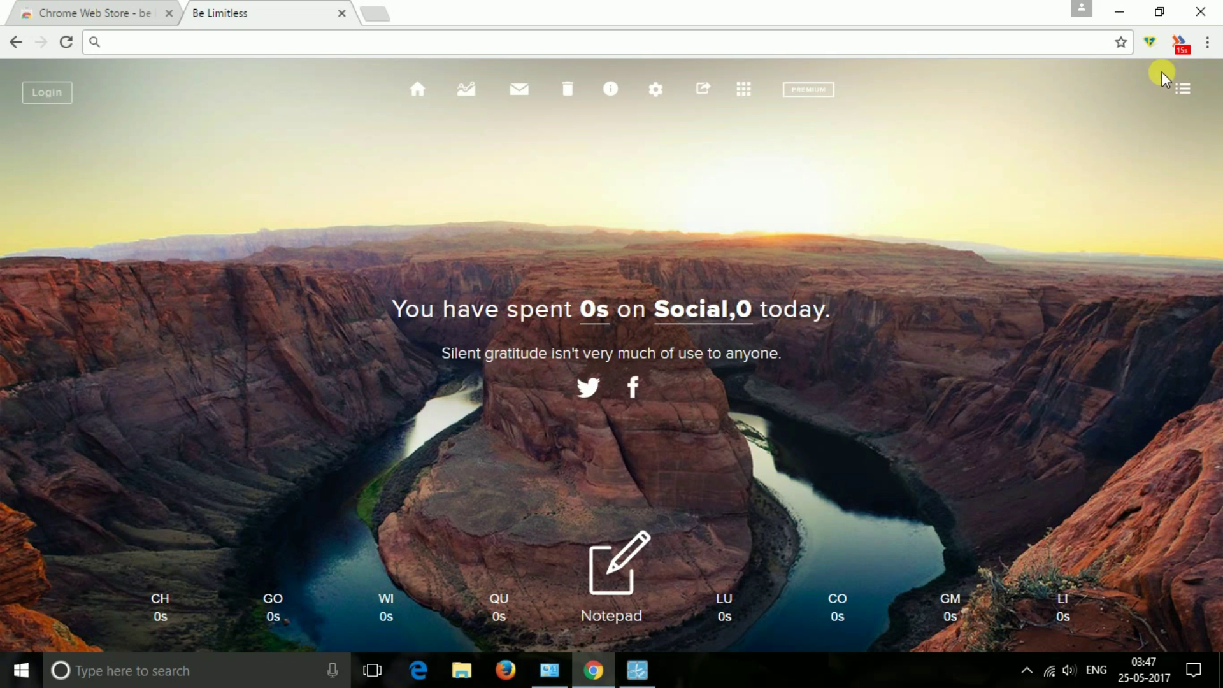
- Glance at the todo list panel, then open the Be Limitless notepad
click(1184, 89)
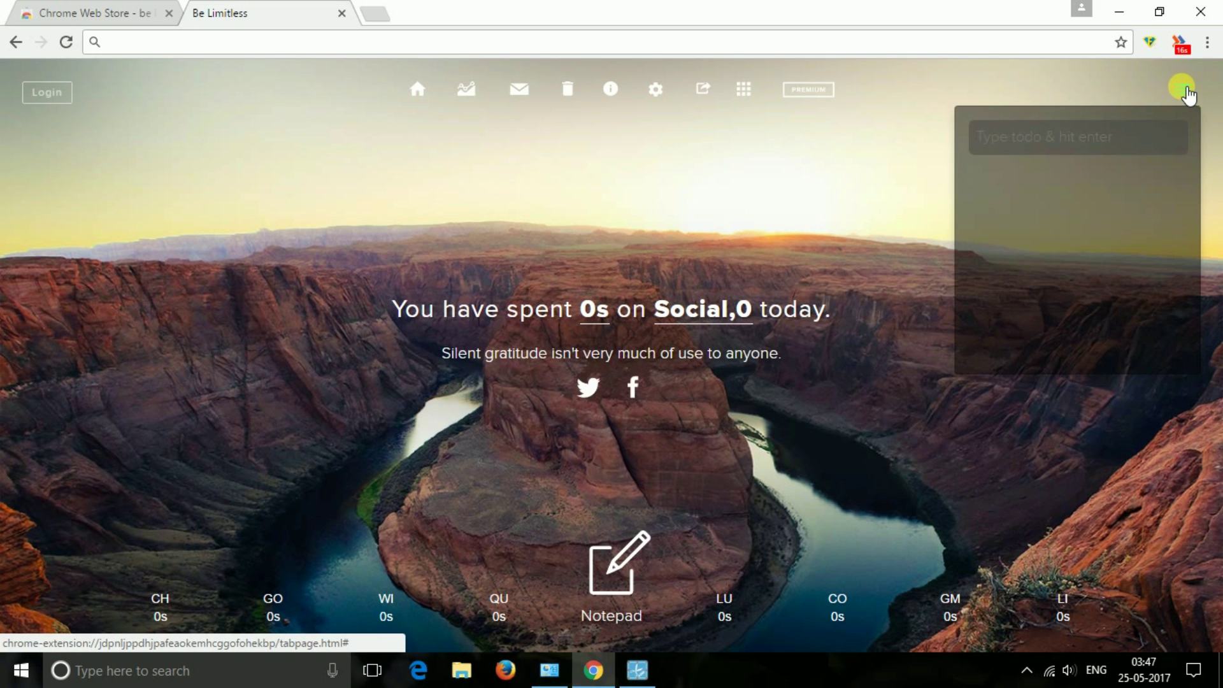
click(1185, 89)
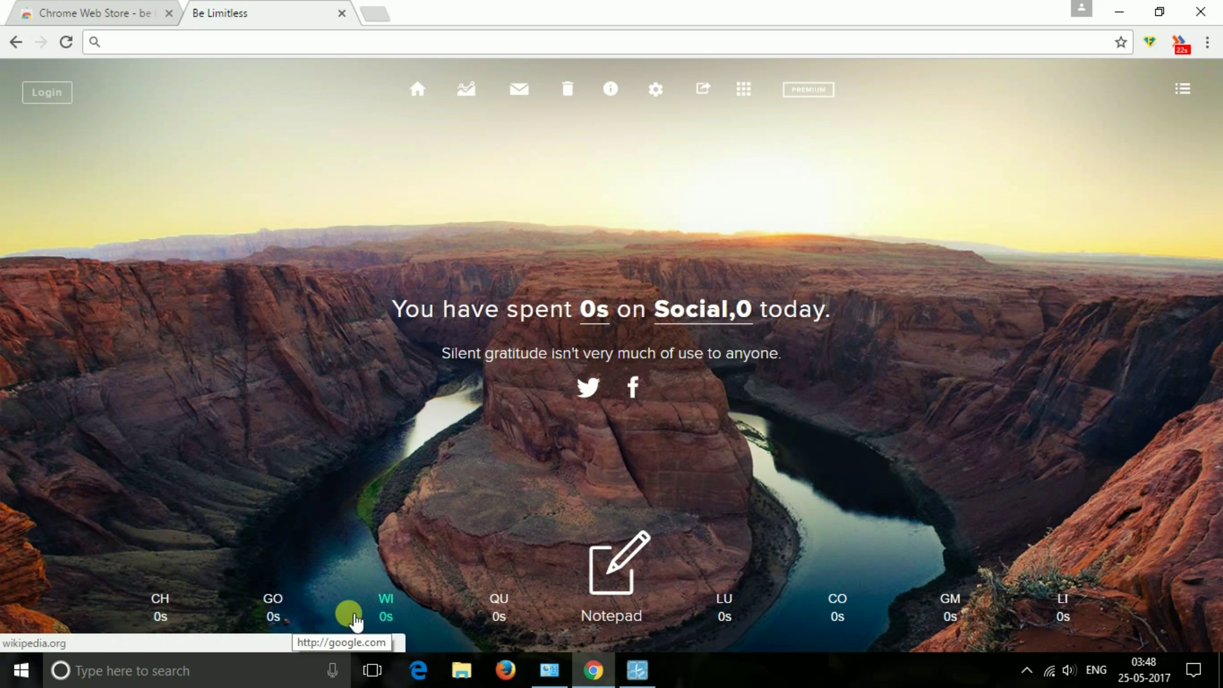
click(616, 596)
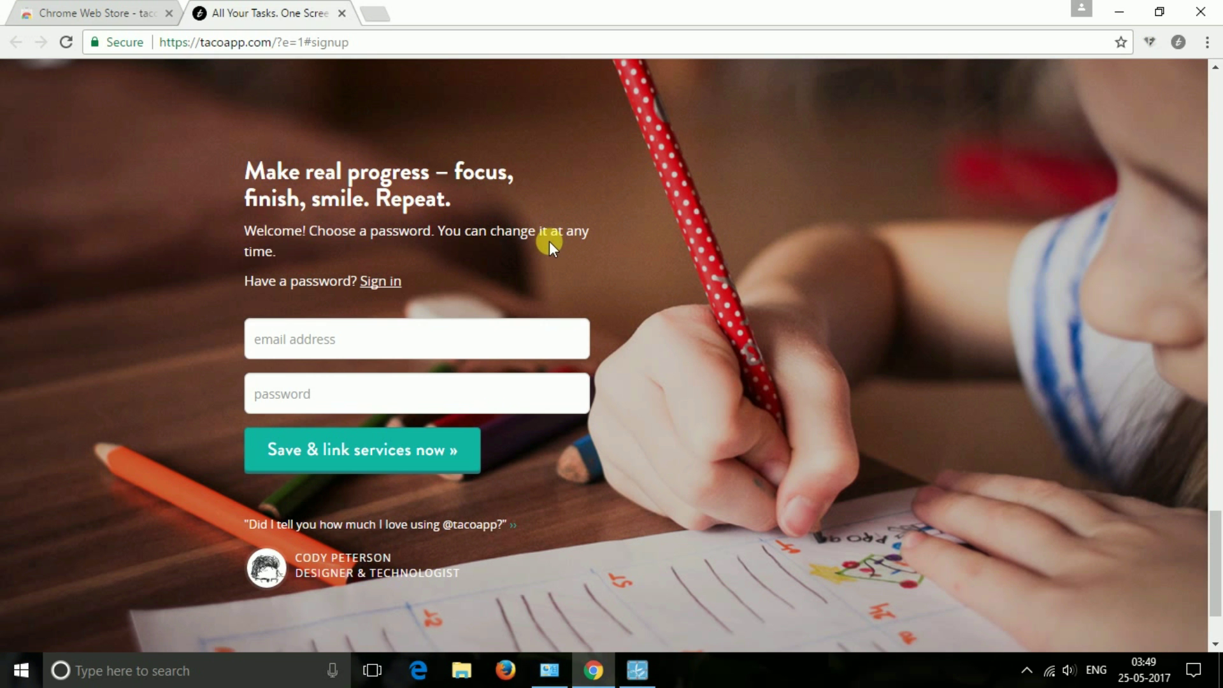
- Create a Taco account with an e-mail and password, then put its task list on the new tab
click(383, 315)
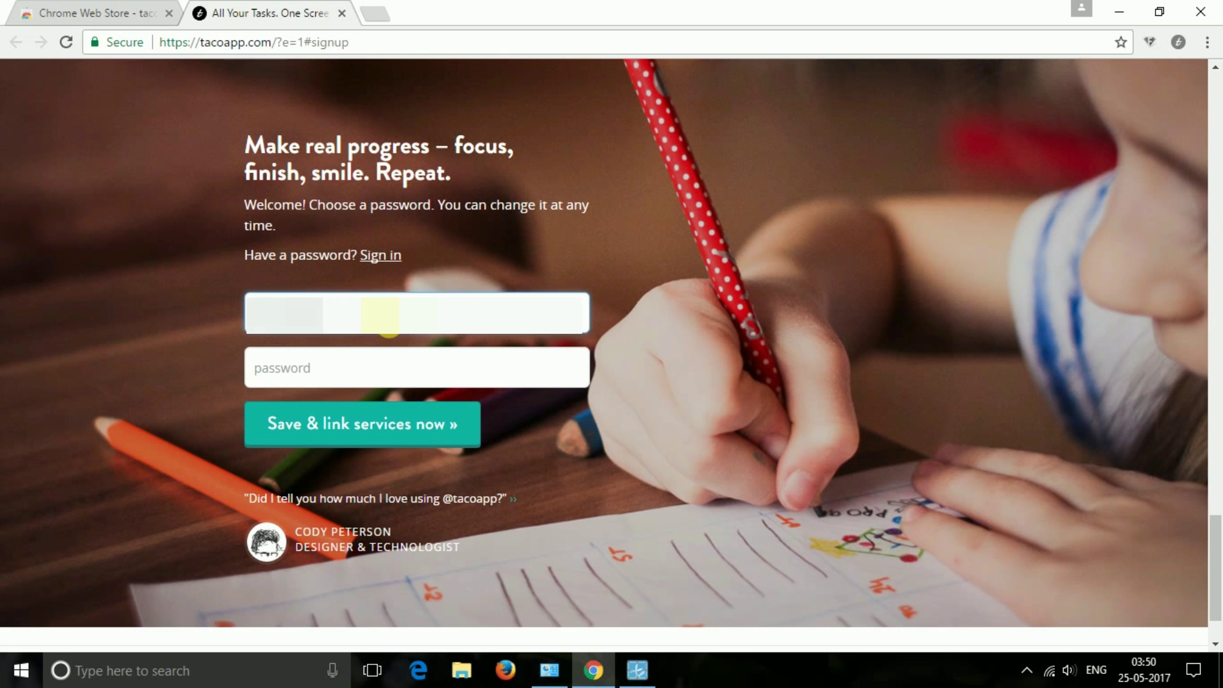
click(342, 376)
text(•)
click(384, 438)
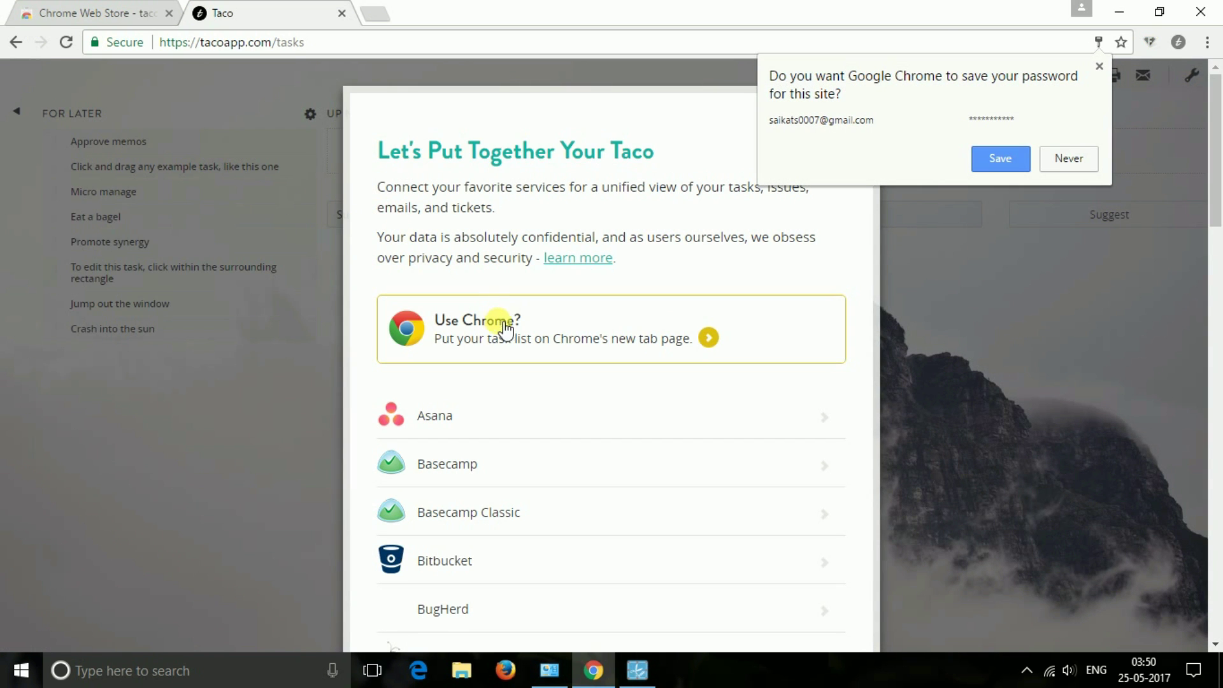
click(622, 329)
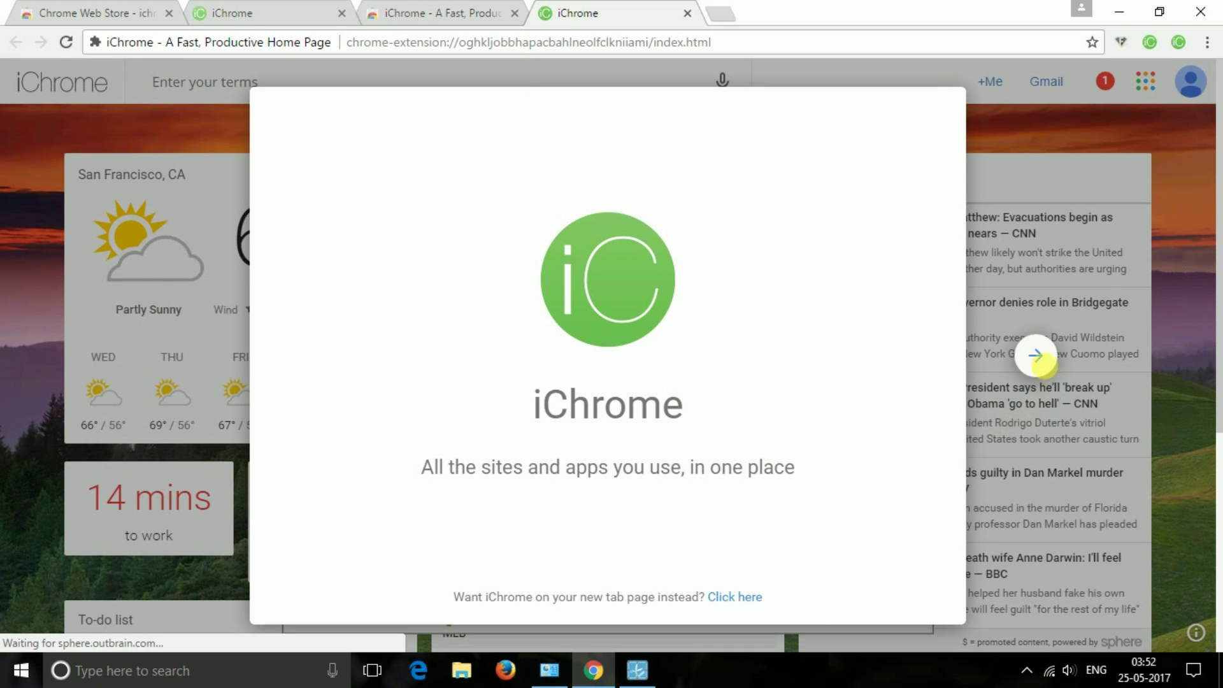
- Click through iChrome's welcome slides, finishing without Google sign-in
click(1036, 355)
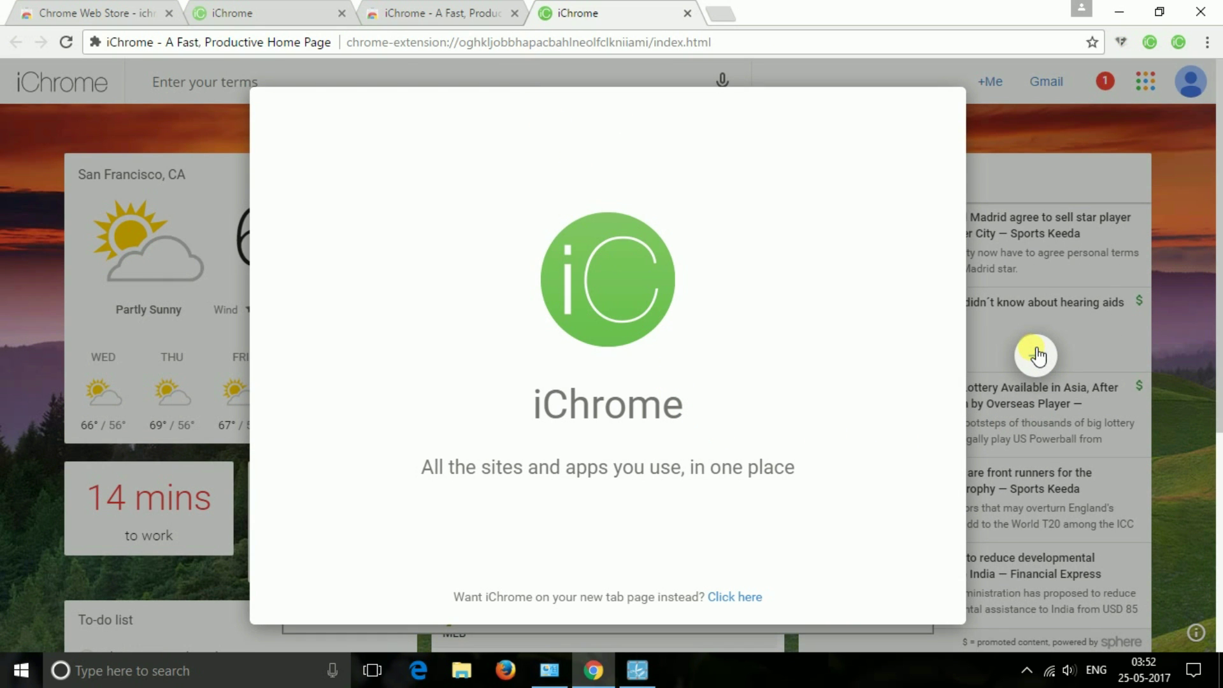
click(1036, 355)
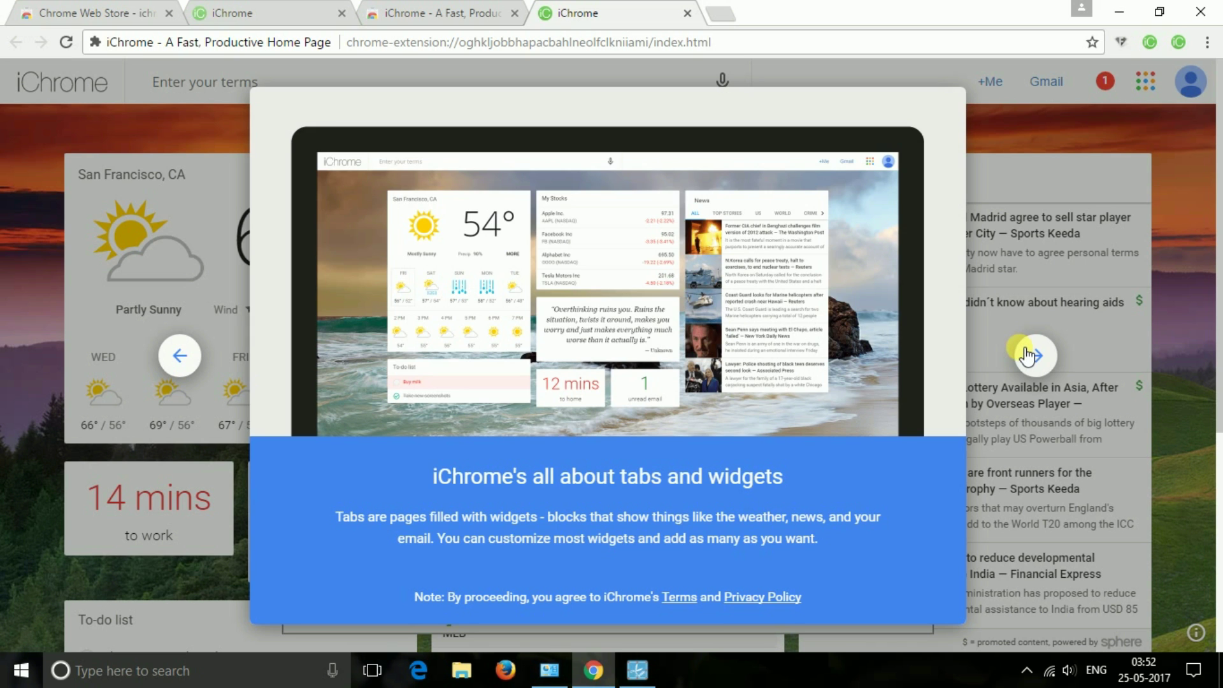
click(1028, 355)
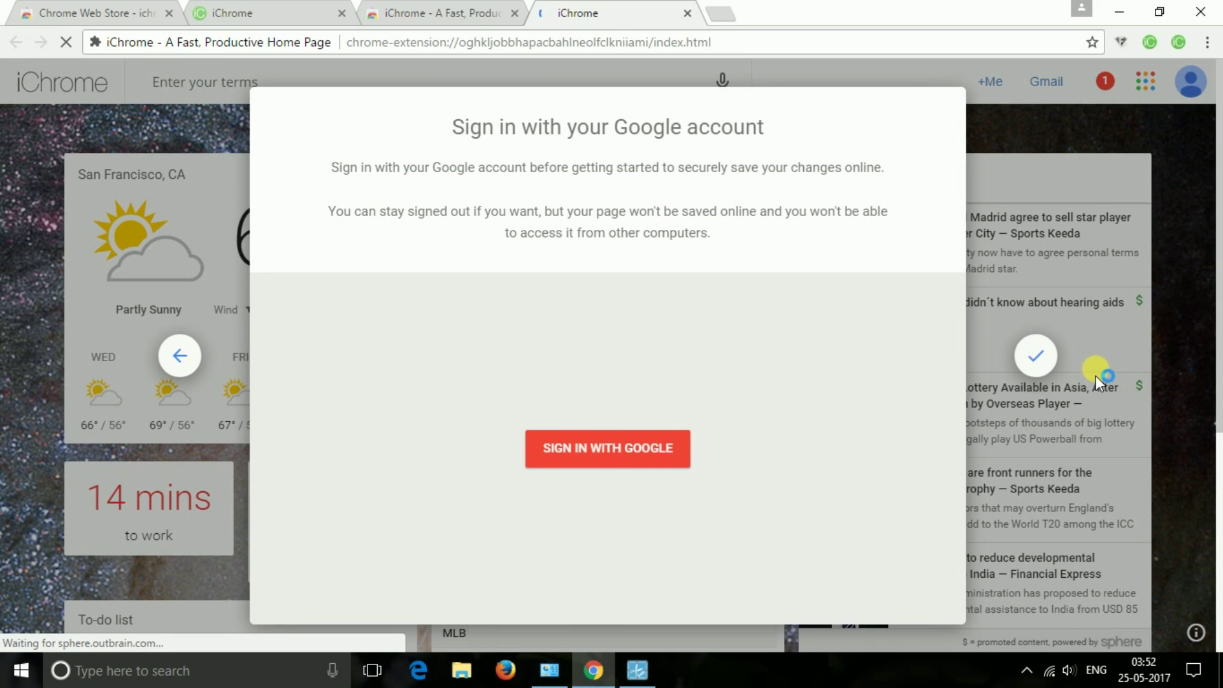
click(1036, 355)
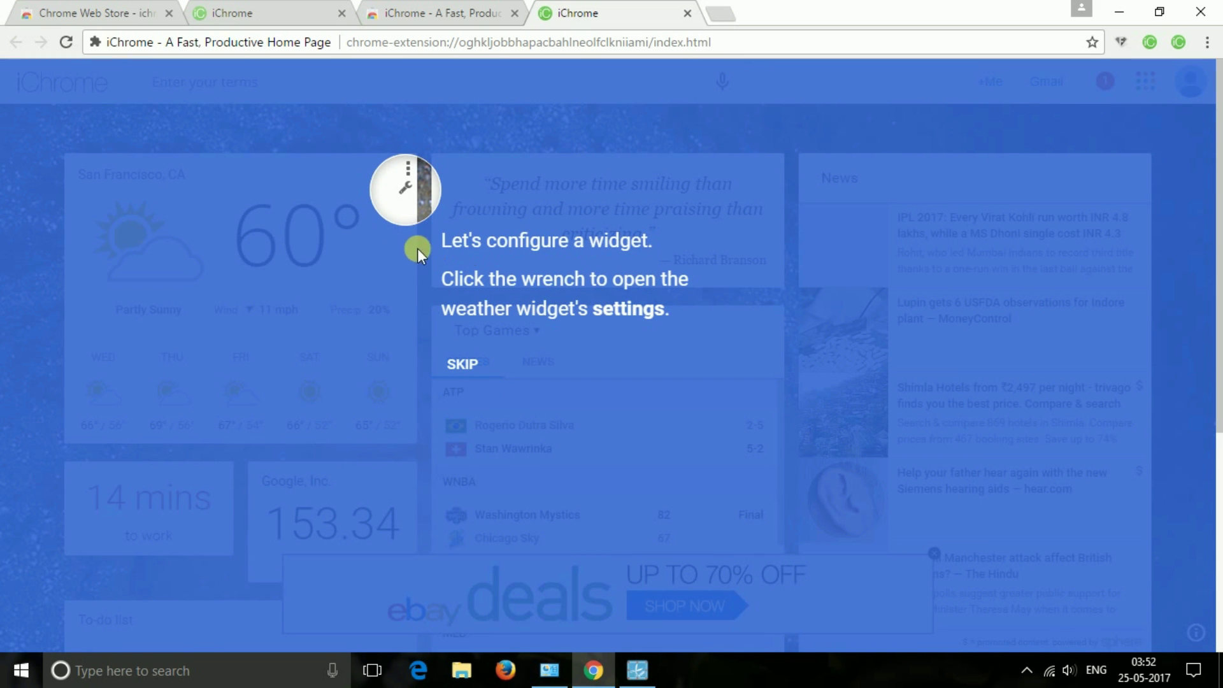
- Dismiss the widget tour tips and skip the rest of the iChrome tour
click(465, 363)
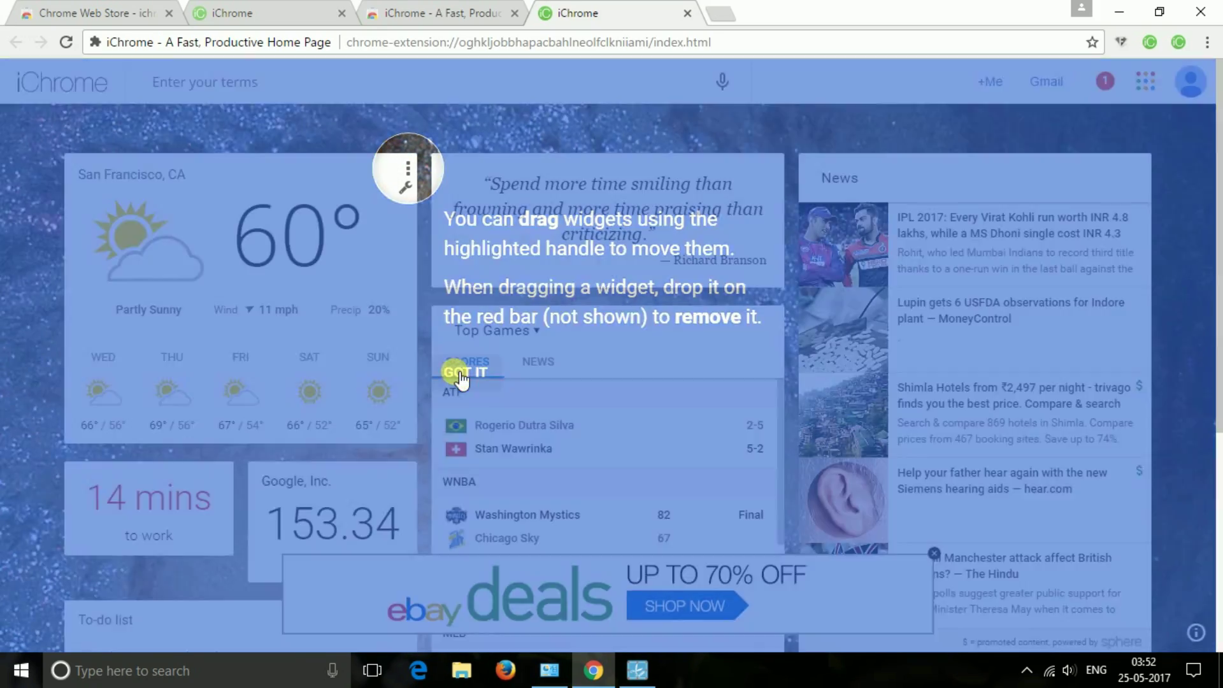
click(461, 372)
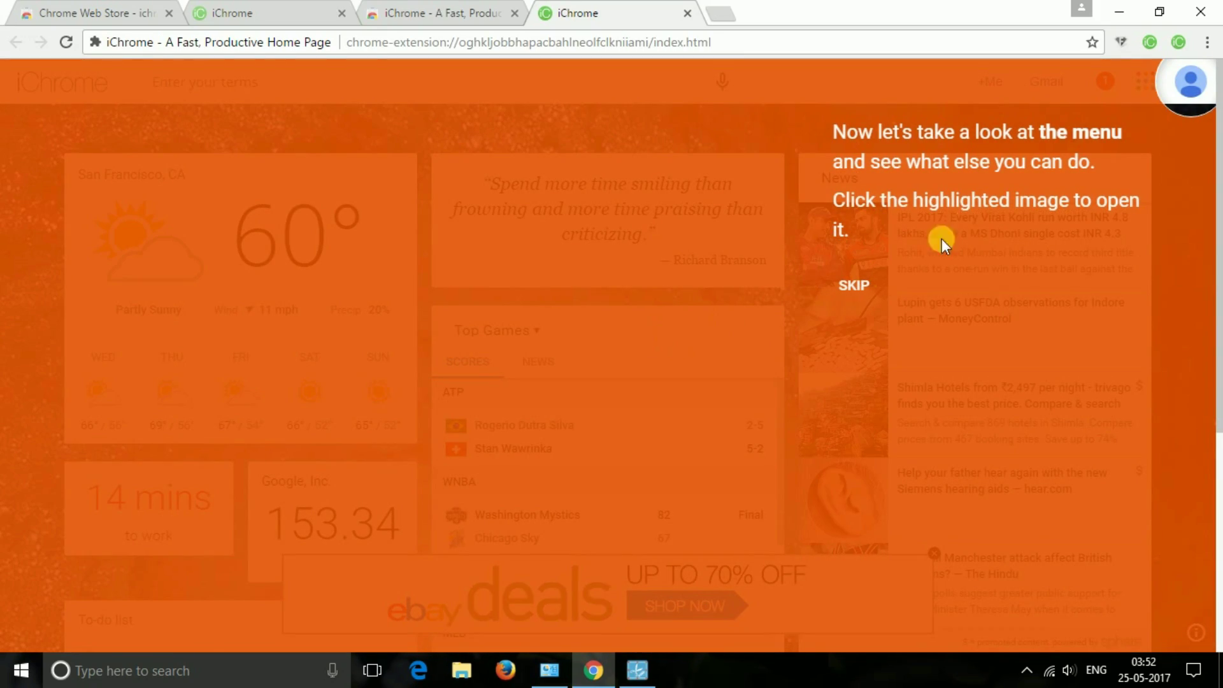
click(853, 284)
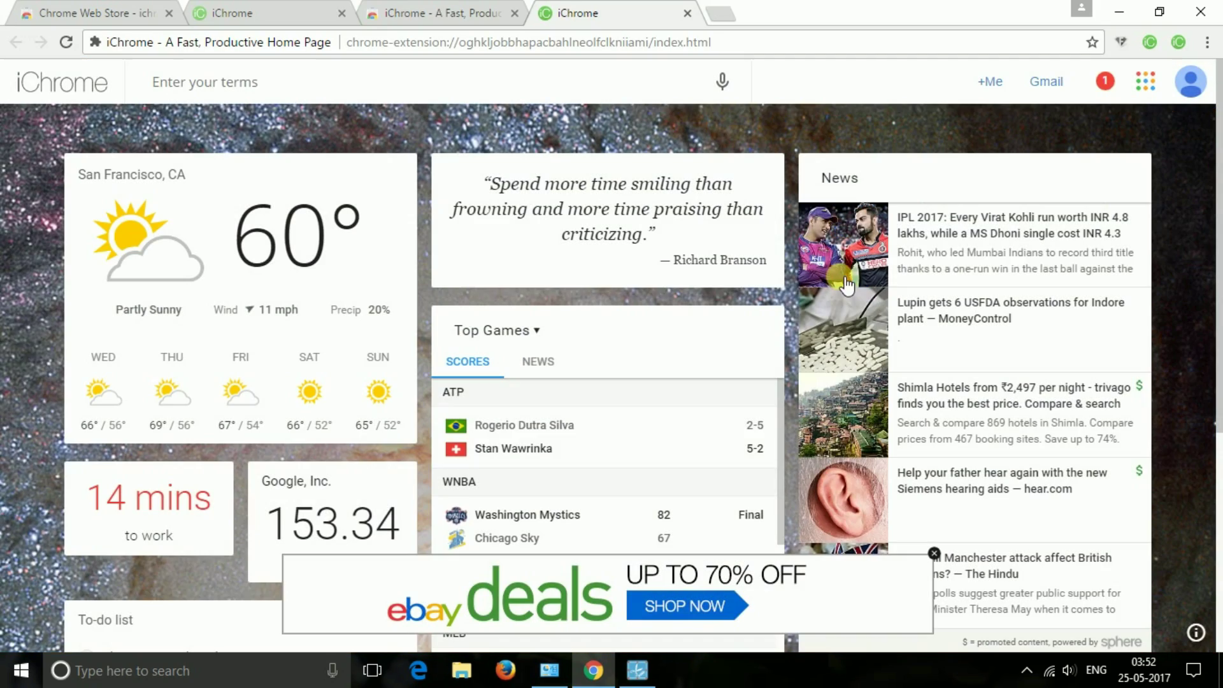
scroll(672, 387, down, 1)
scroll(672, 387, down, 5)
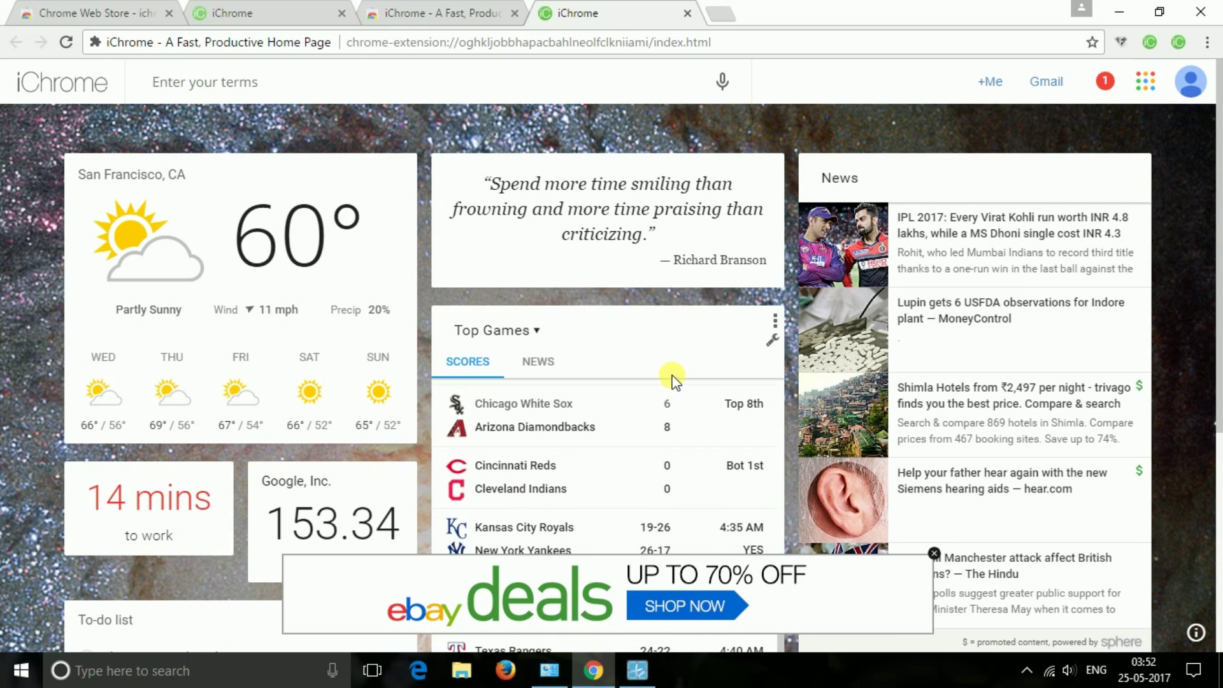
scroll(532, 396, up, 5)
scroll(978, 340, down, 5)
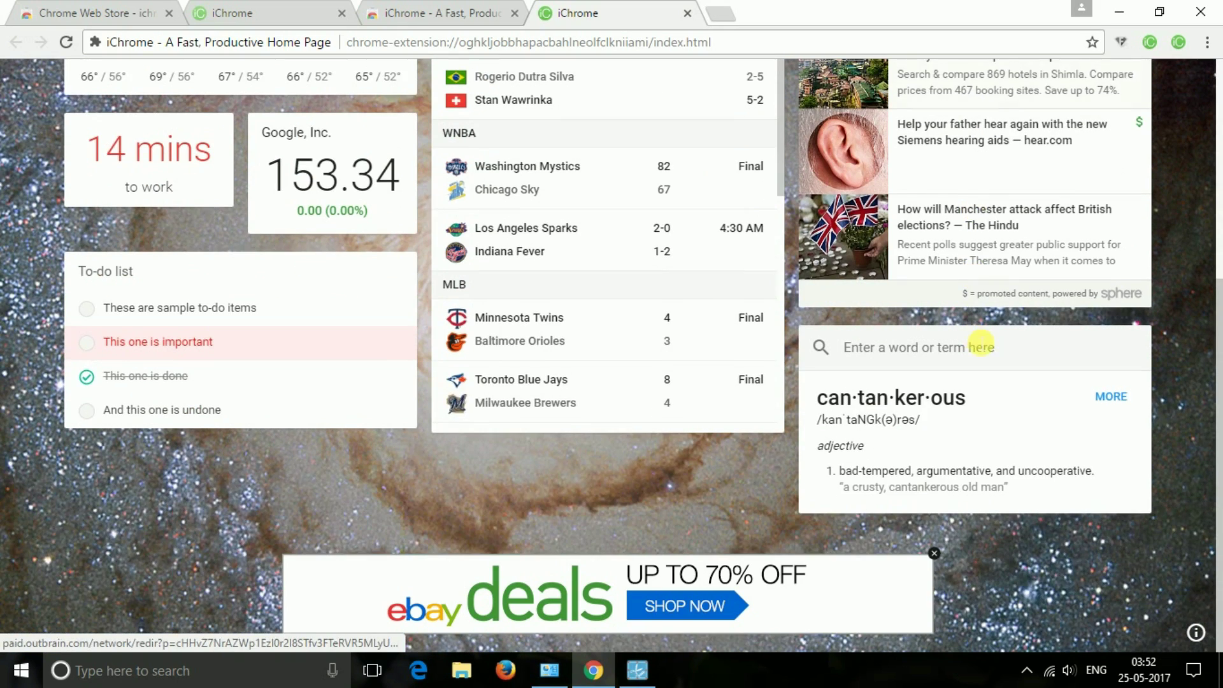
scroll(949, 351, up, 5)
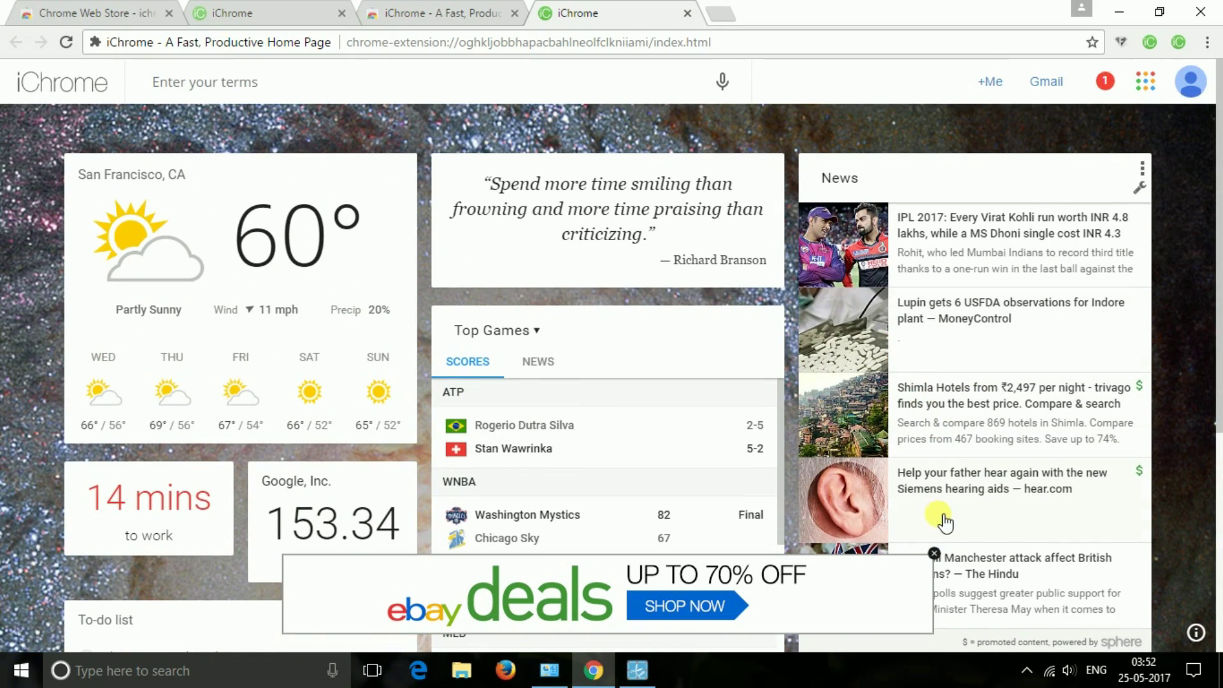
- Close the eBay advertisement and hide ads until iChrome is next used
click(934, 554)
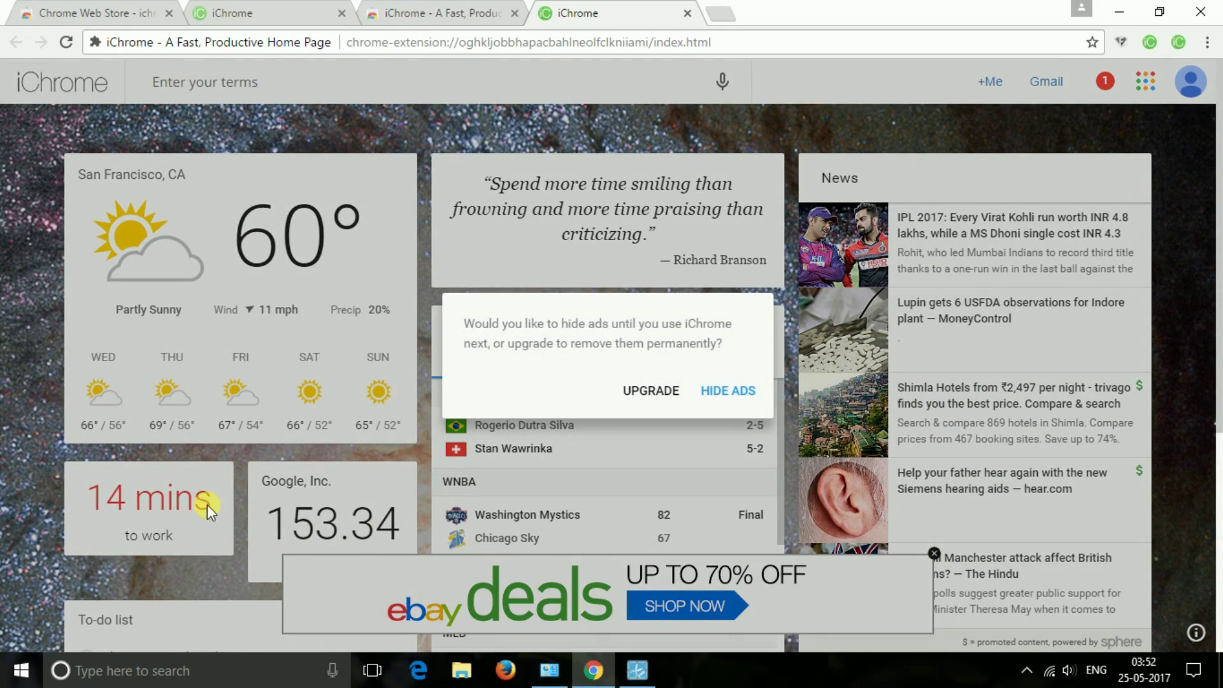
click(728, 392)
scroll(292, 323, down, 5)
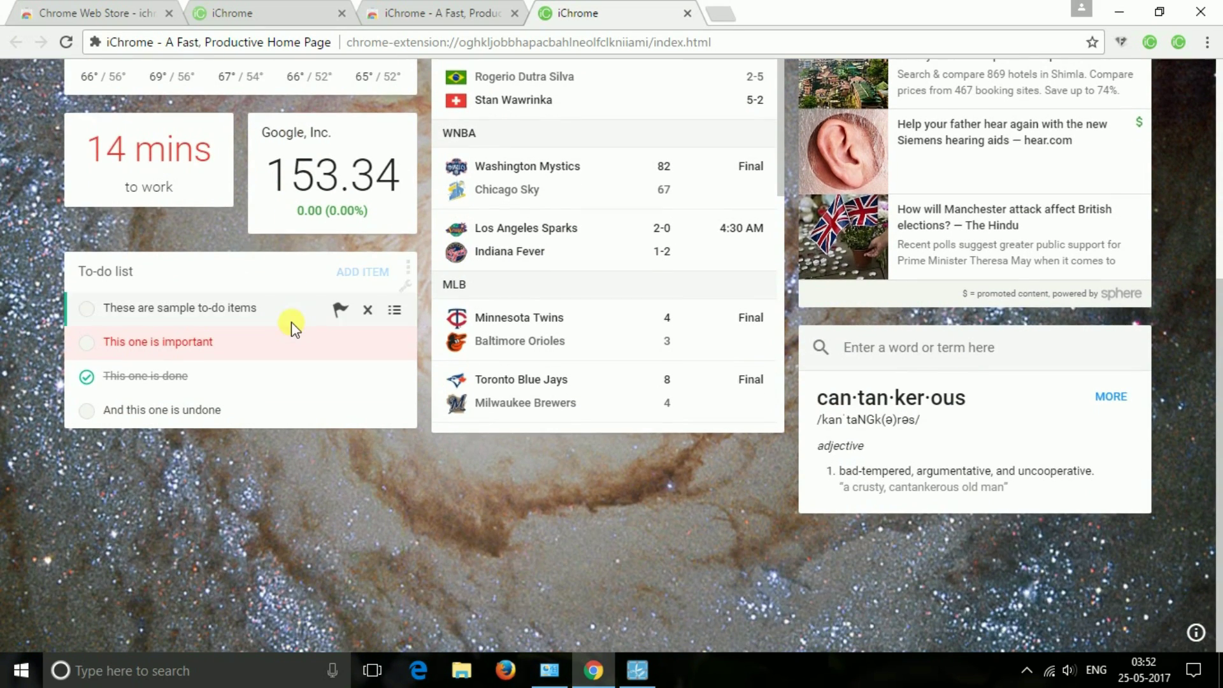
scroll(292, 322, up, 5)
scroll(592, 298, down, 1)
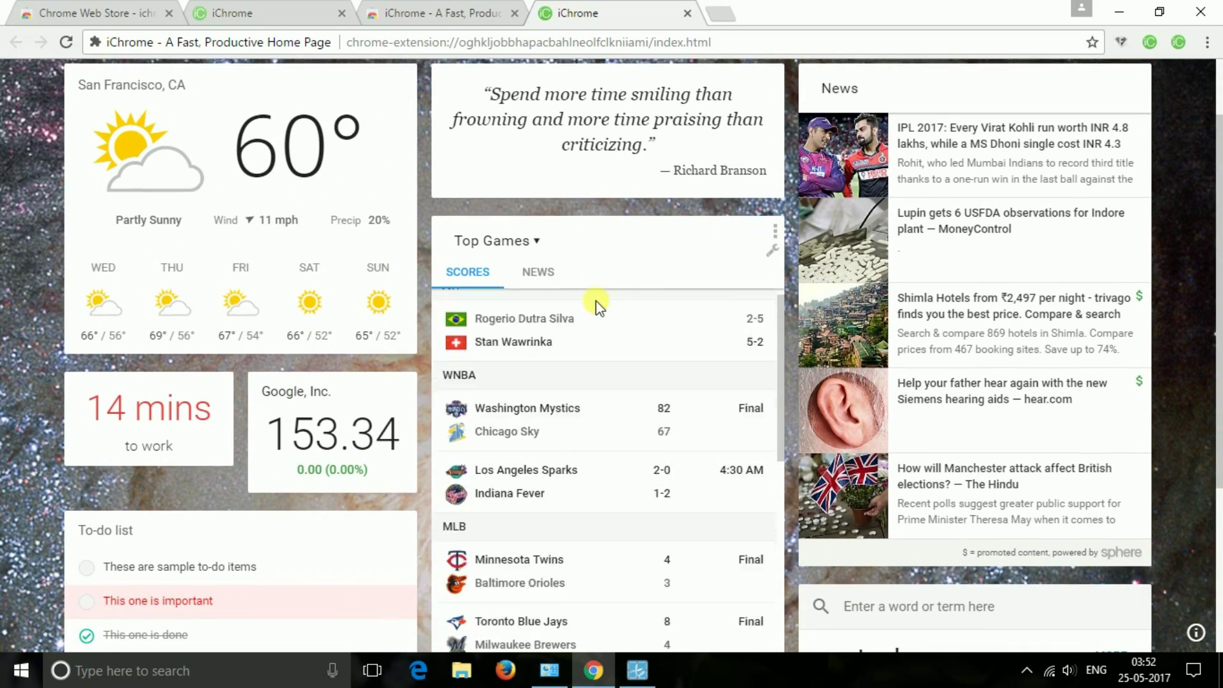
scroll(593, 309, down, 3)
scroll(232, 273, up, 2)
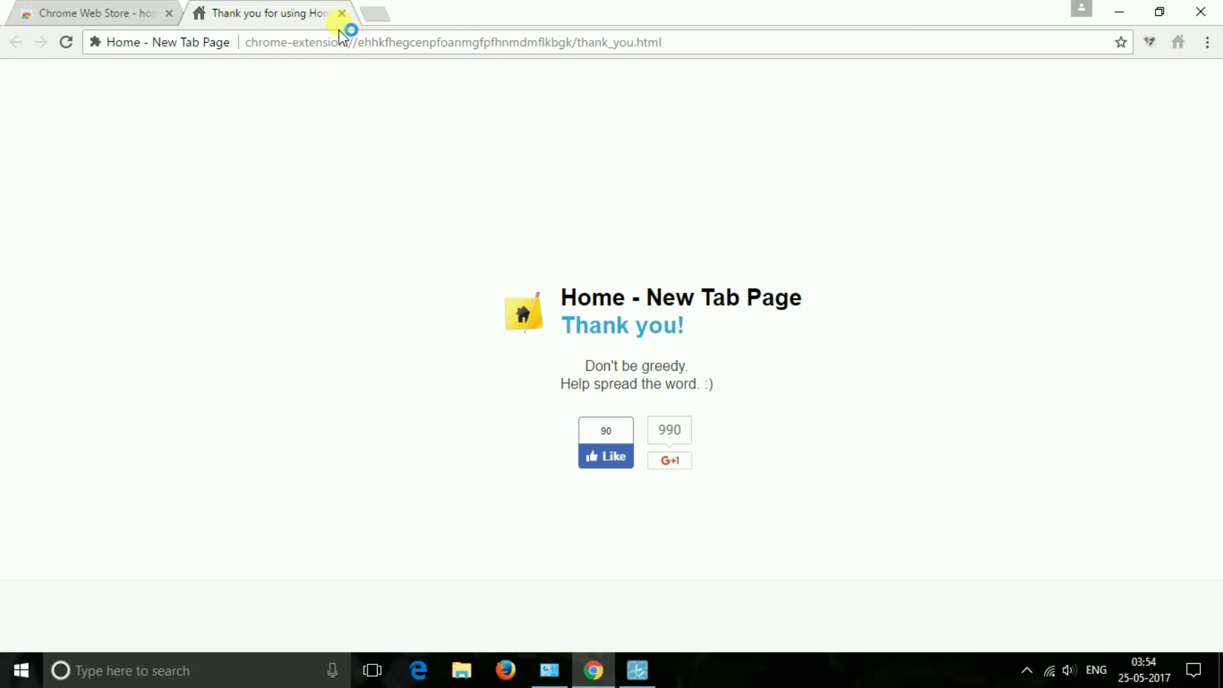
- Close the thank-you tab and keep Home - New Tab Page as Chrome's new tab page
click(342, 13)
click(231, 16)
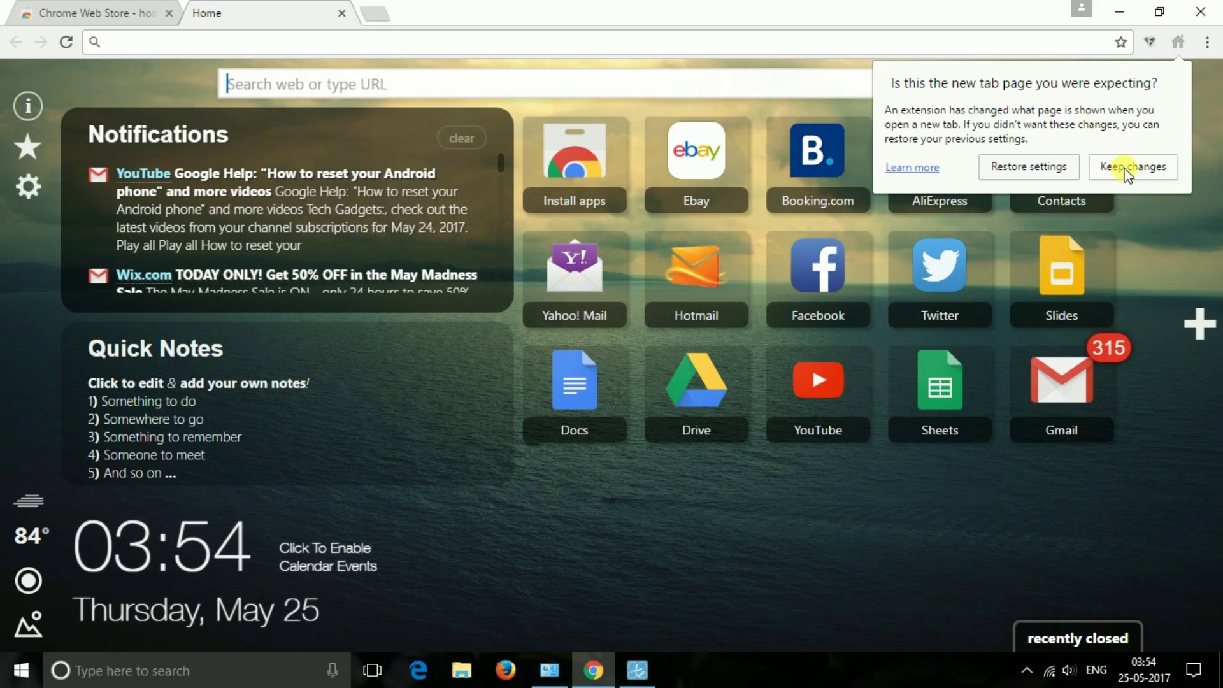
click(1134, 166)
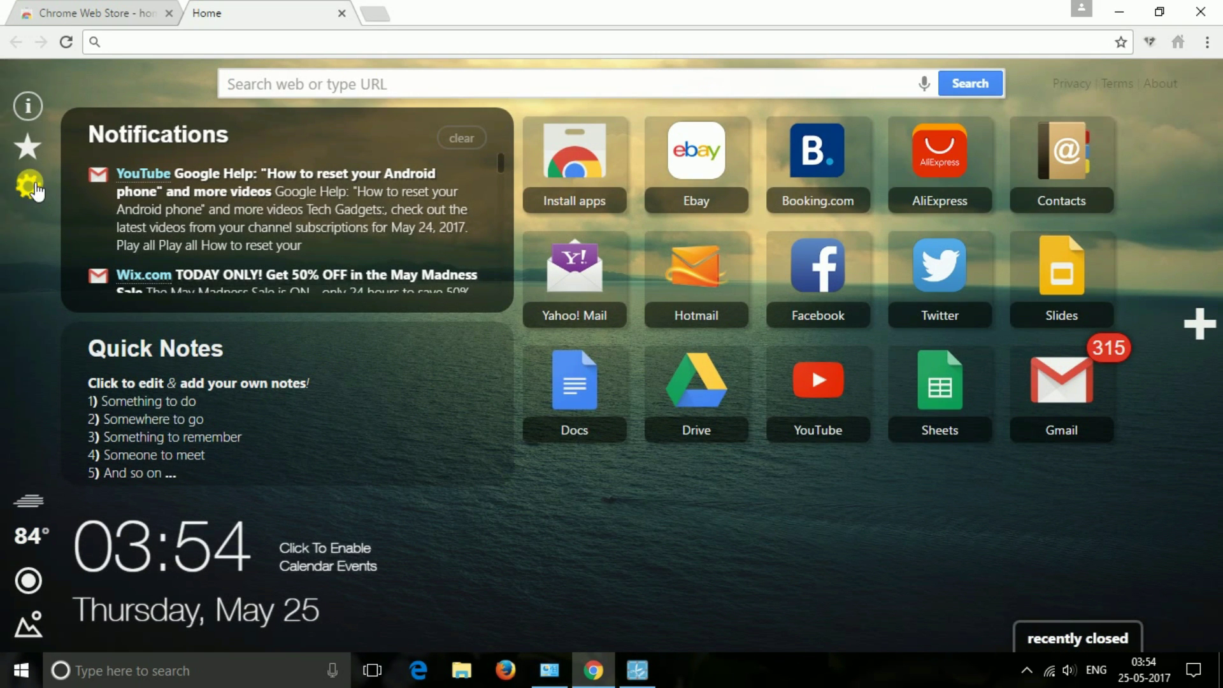
- Switch the Home - New Tab Page temperature unit to °C and close its settings
click(35, 185)
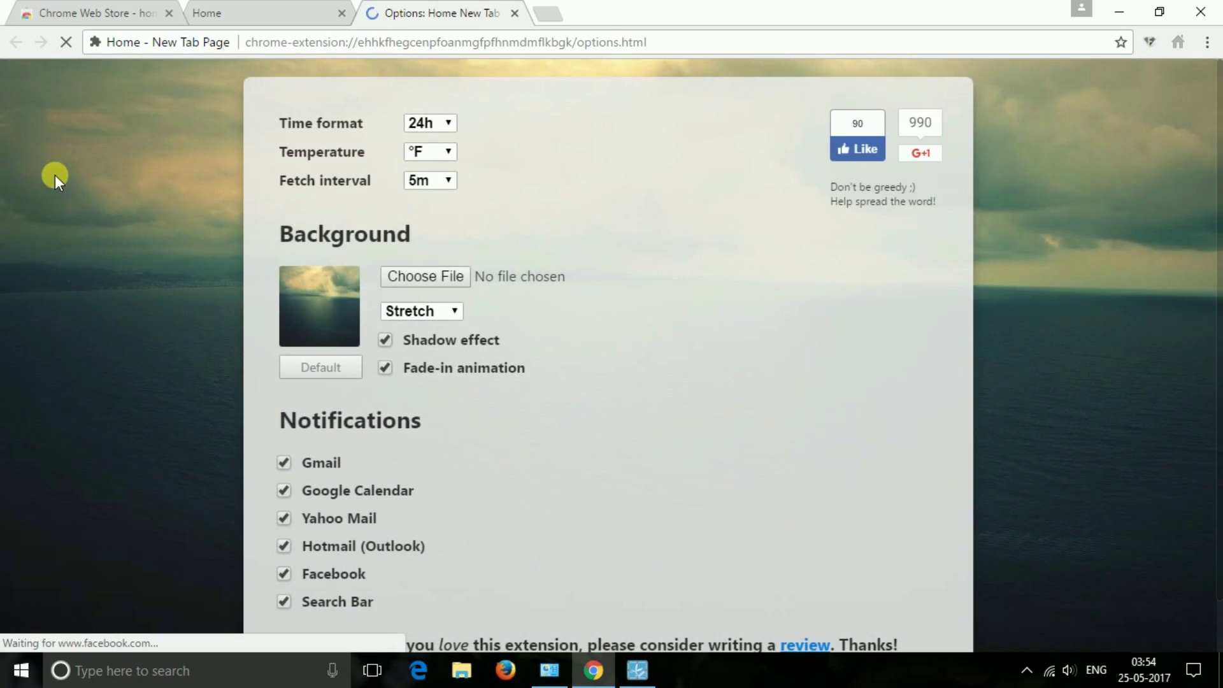
scroll(565, 297, down, 1)
scroll(439, 342, up, 1)
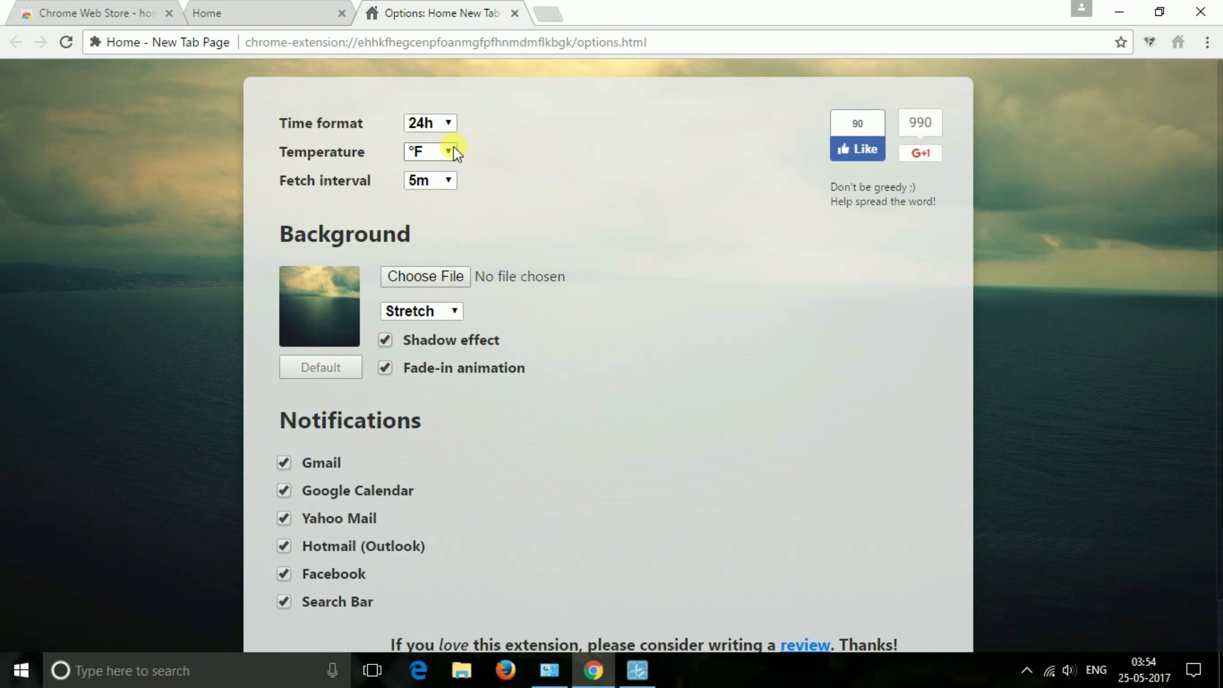
click(433, 169)
scroll(579, 303, down, 1)
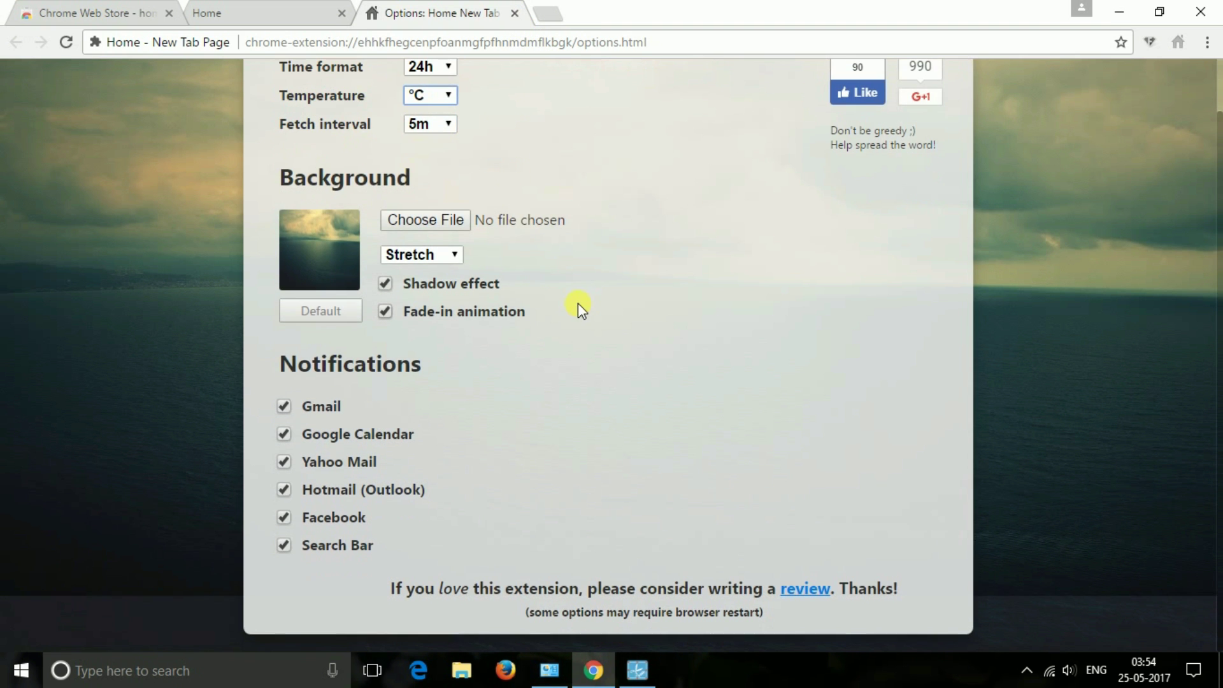
scroll(403, 342, up, 1)
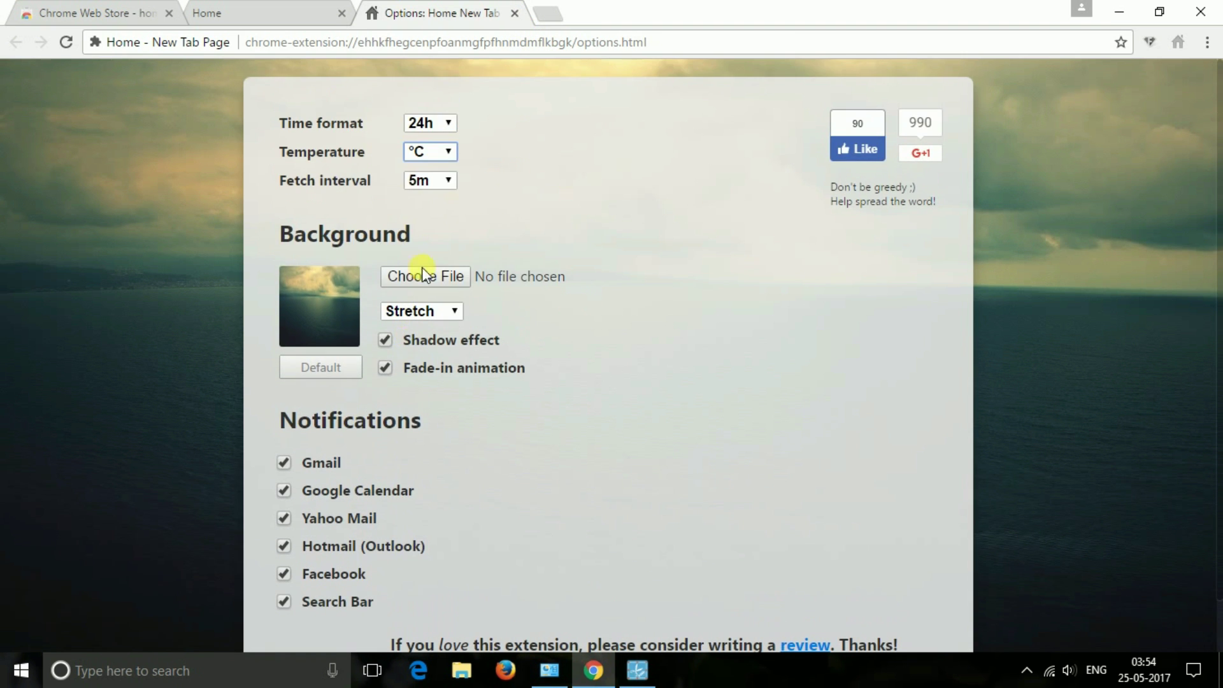
click(514, 13)
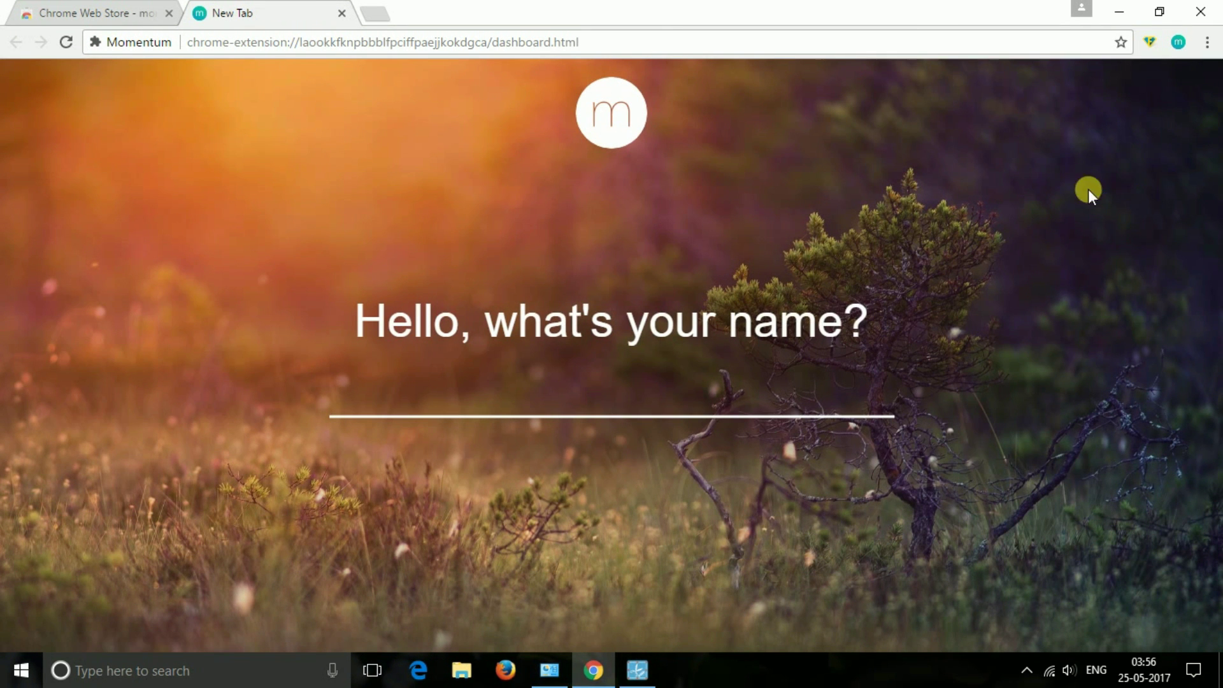
- Enter your name, e-mail and a password in Momentum, then type 'making youtube videos' as today's focus
text(Saikat)
key(Return)
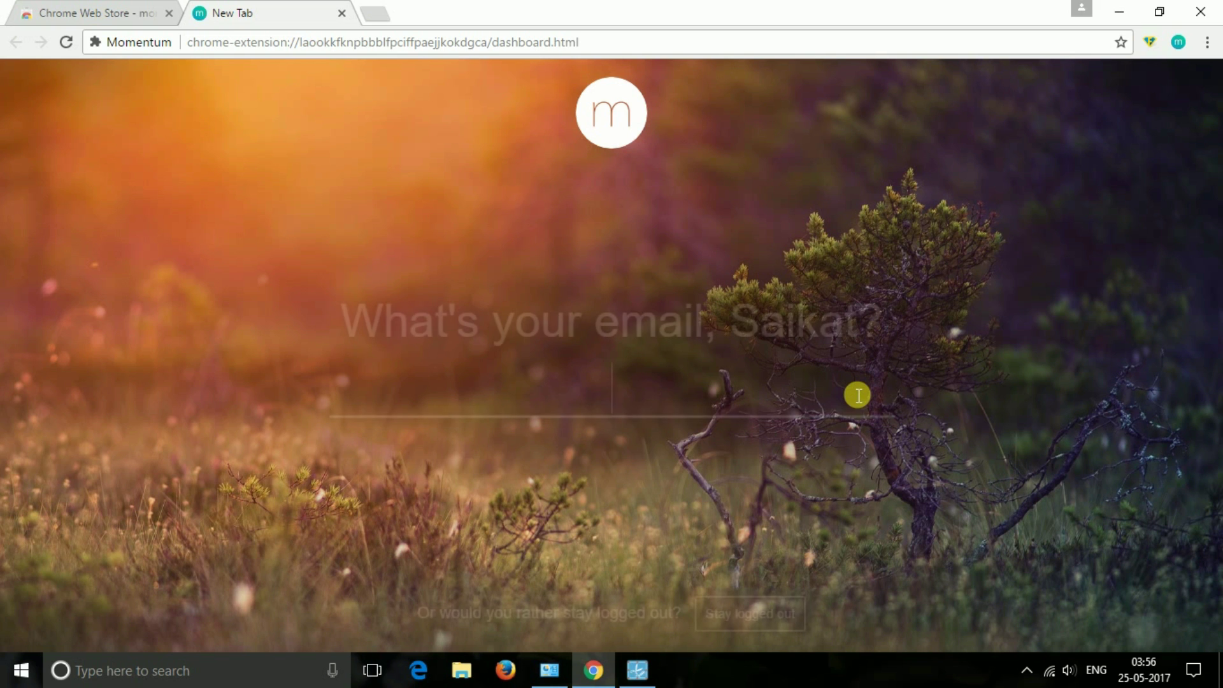
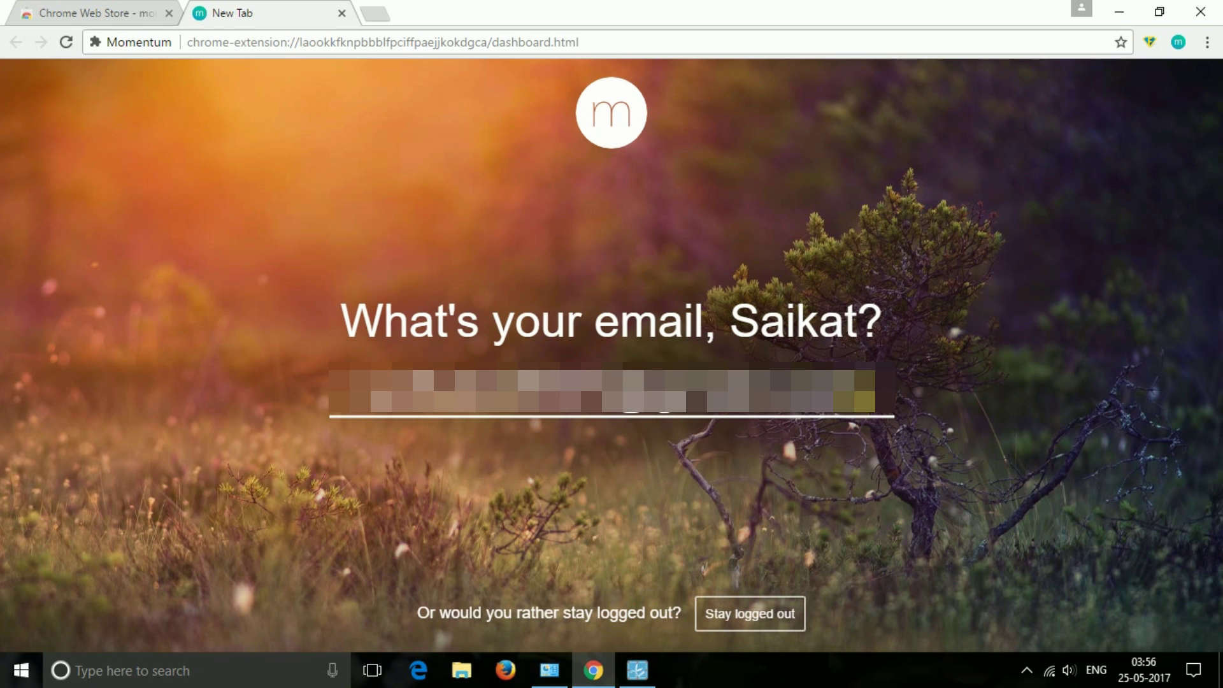
key(Return)
text(**********)
key(Return)
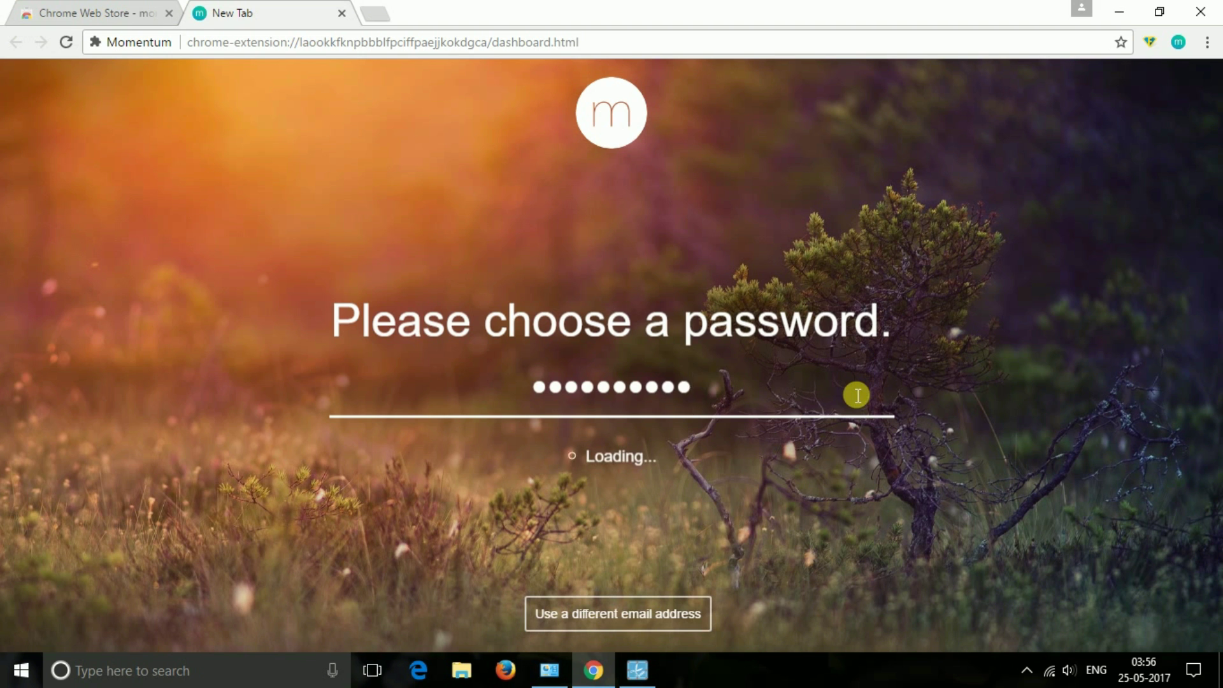
text(making y)
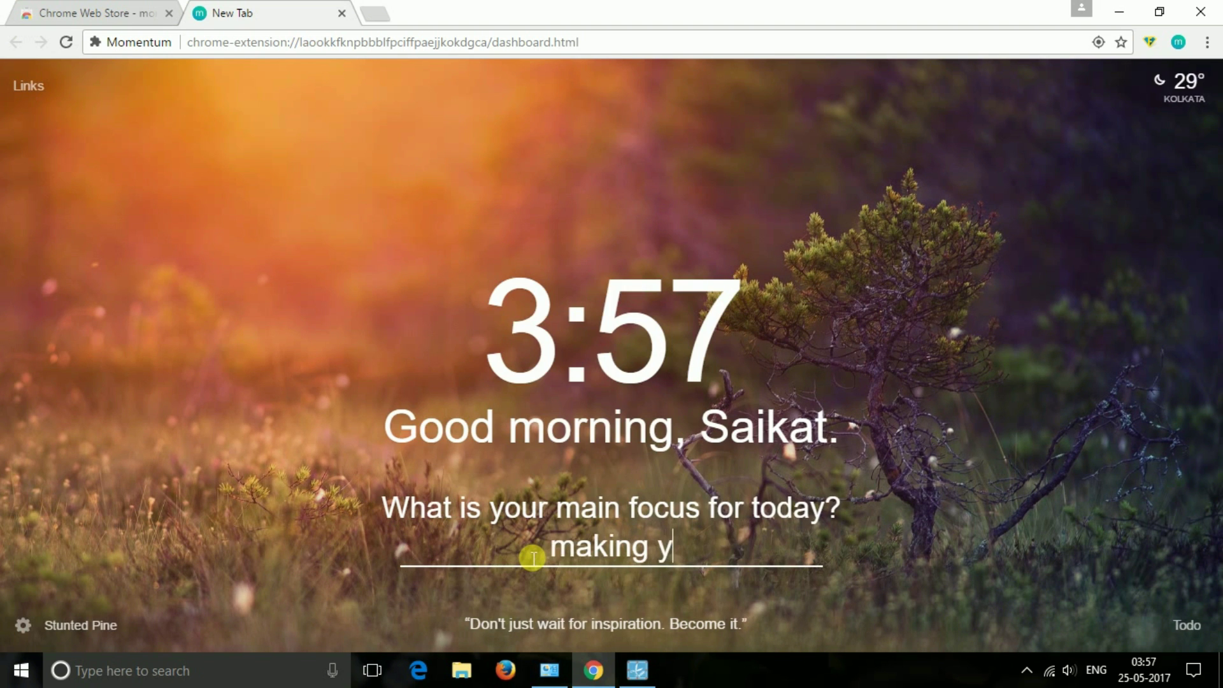
text(outube videos)
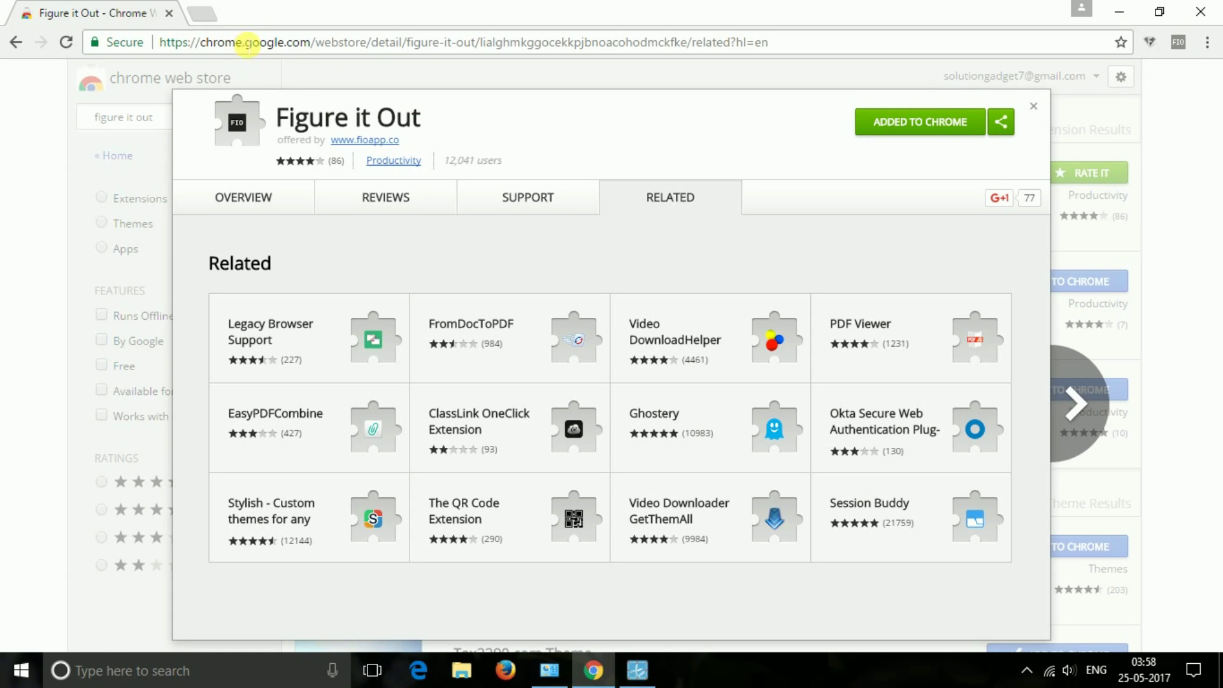
- Keep Figure it Out as the new tab page and dismiss its tips and Welcome to FIO panel
click(197, 14)
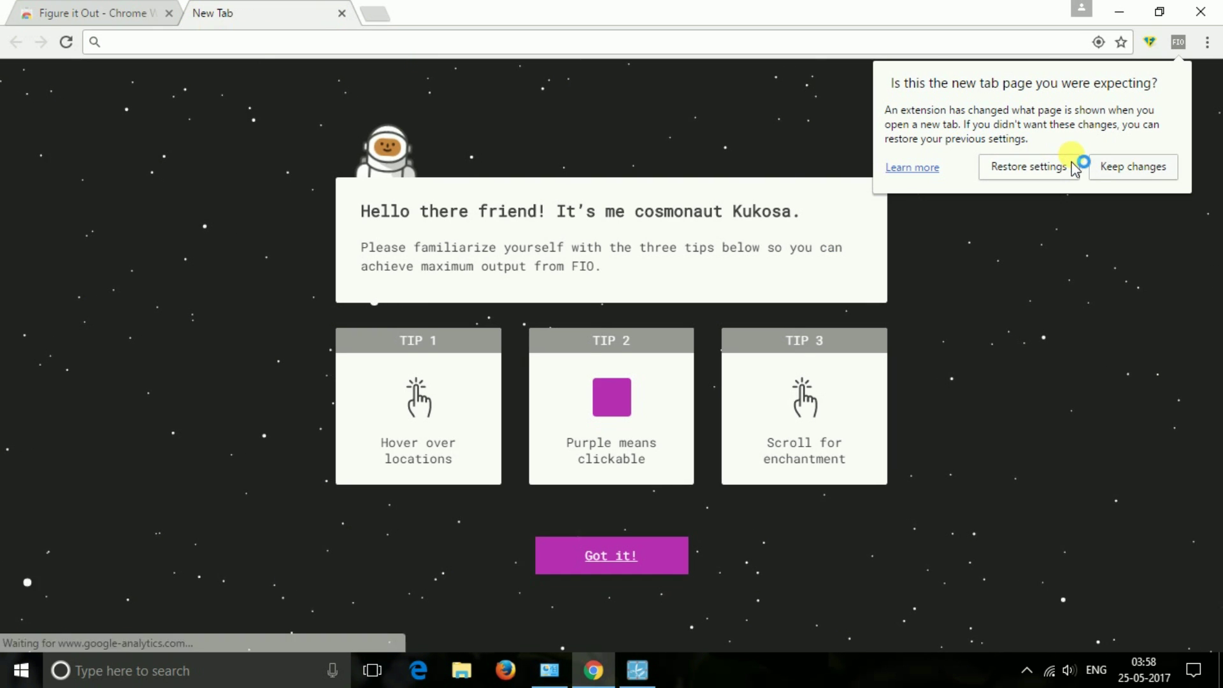
click(1124, 170)
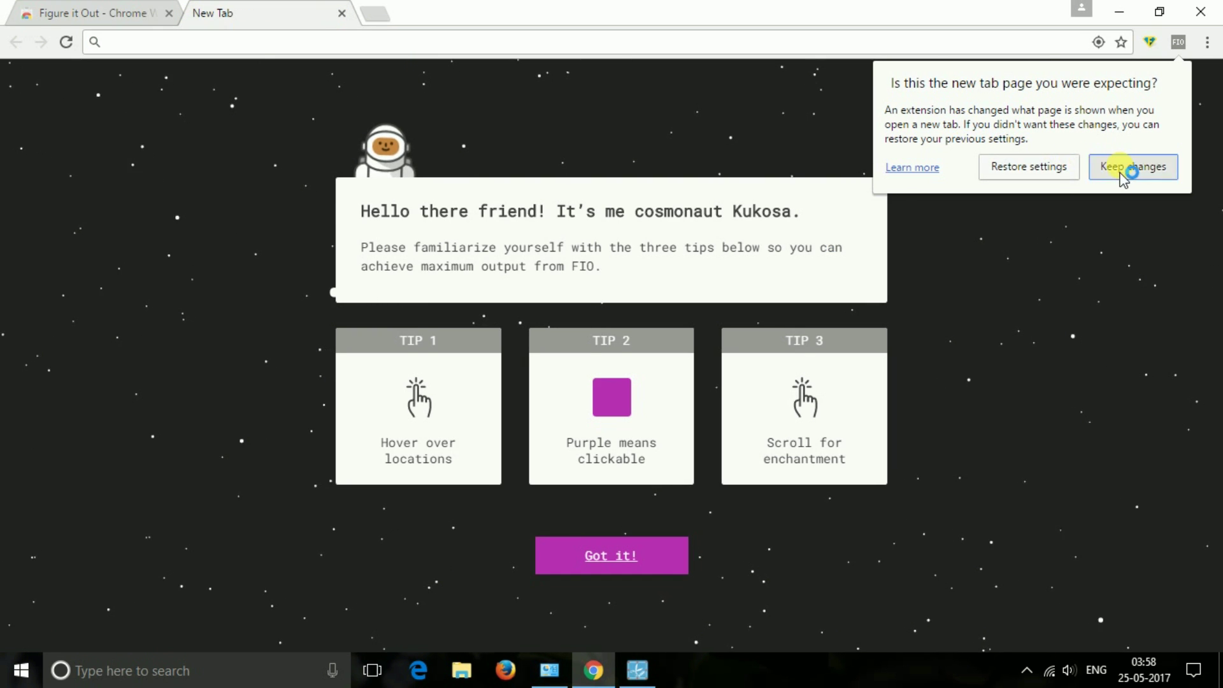
click(629, 551)
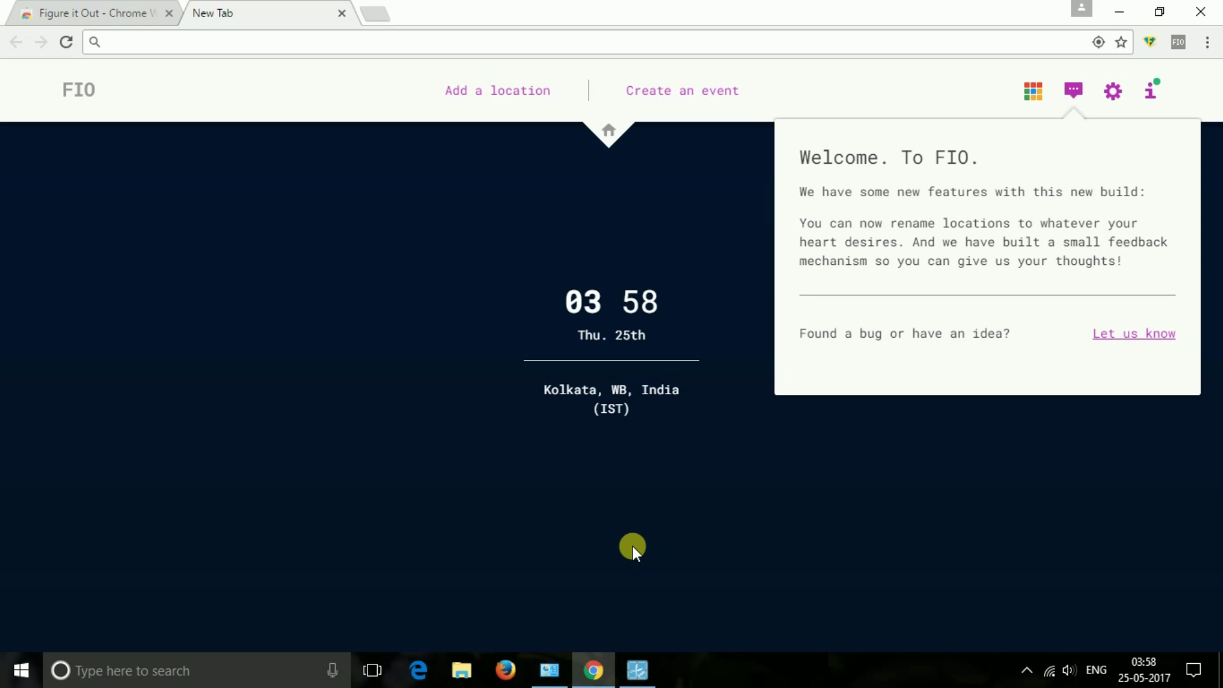
click(1002, 428)
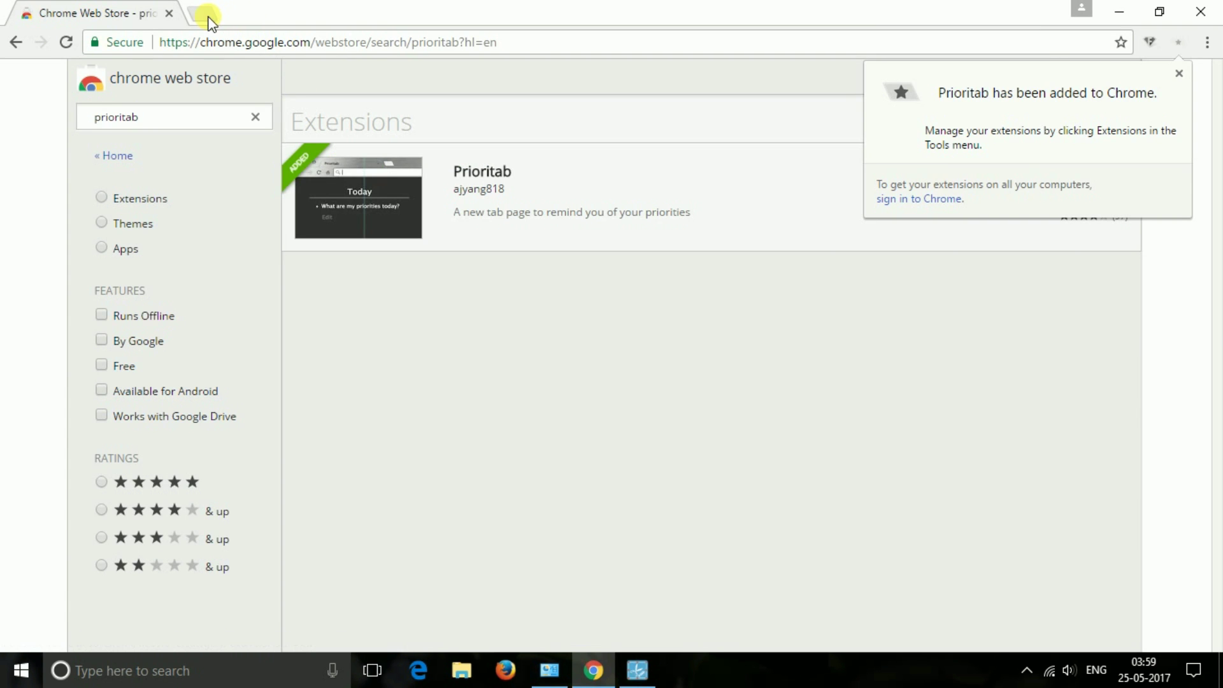
- Keep Prioritab as the new tab page, then open and hide its Customization settings
click(205, 14)
click(1169, 172)
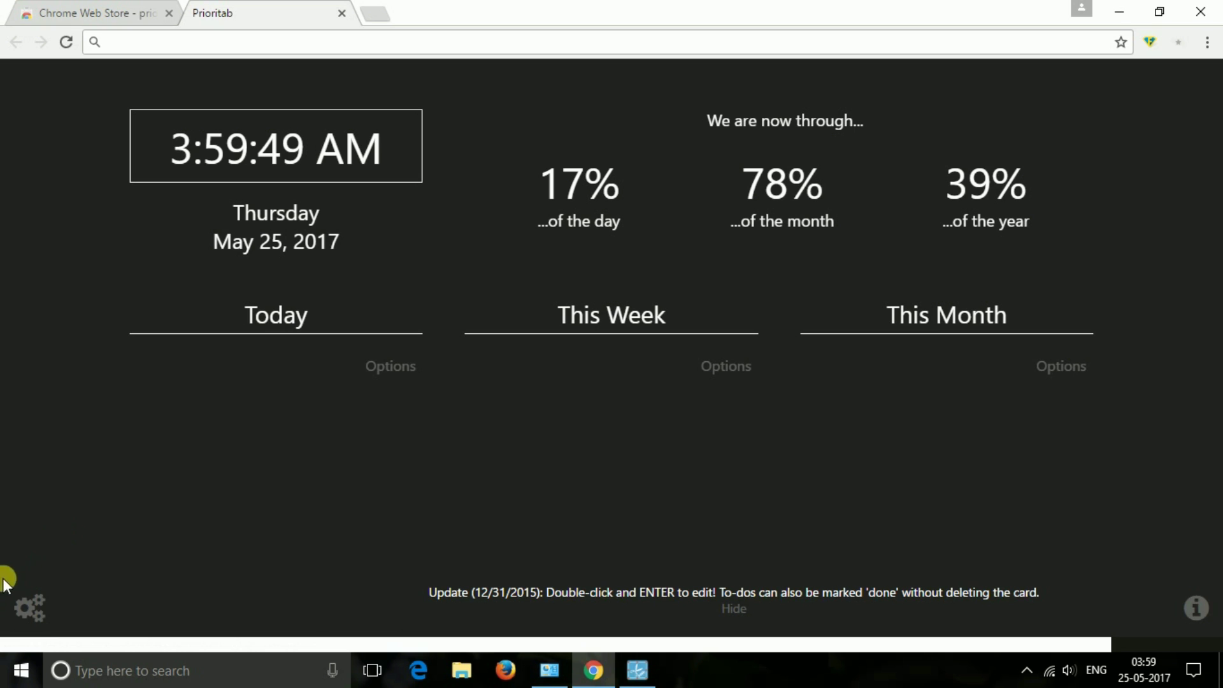
click(28, 609)
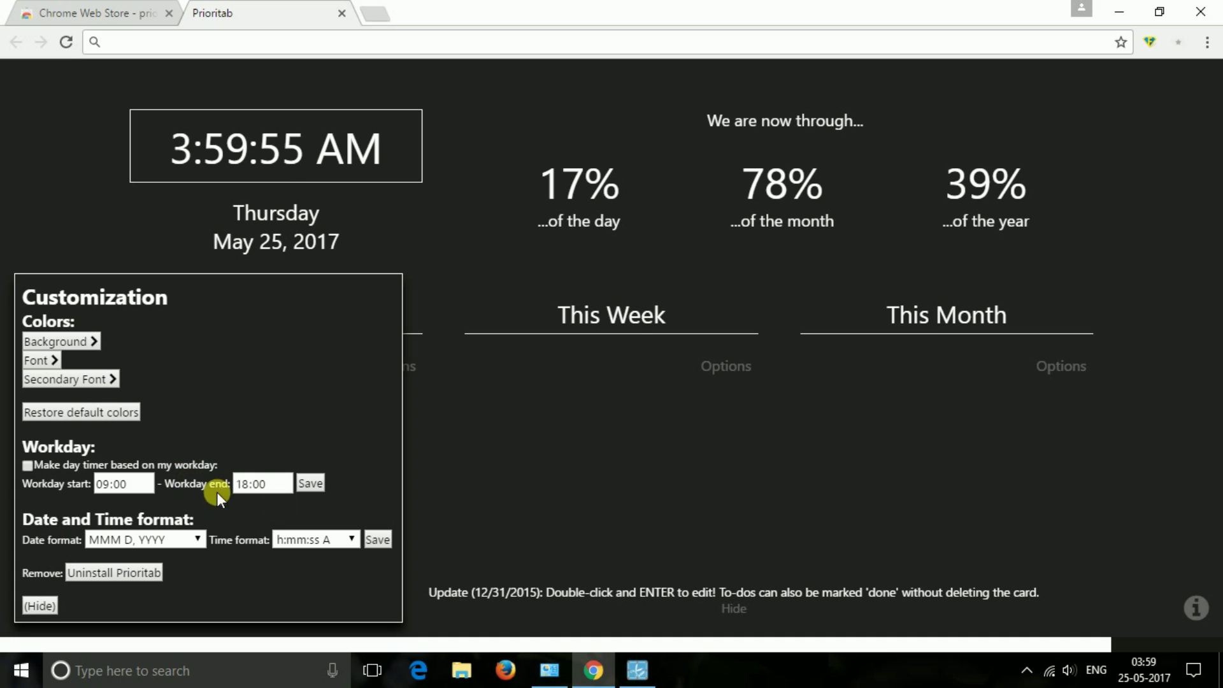
click(591, 488)
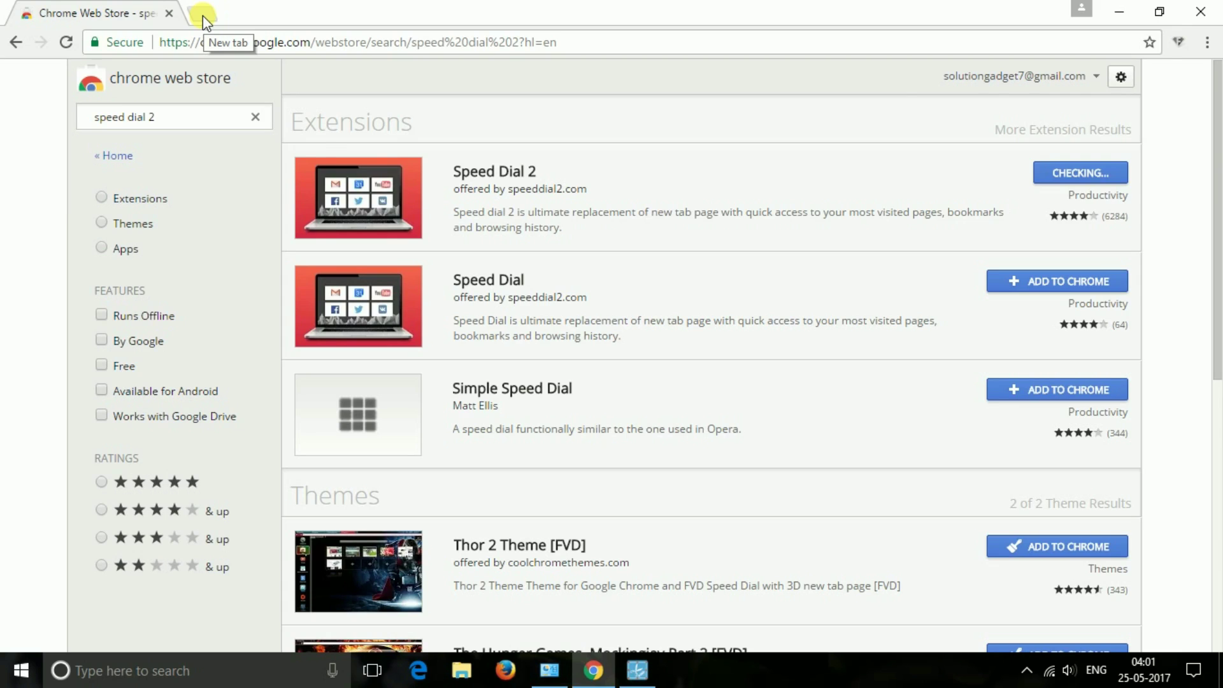
- Keep Speed Dial 2 as the new tab page and skip its tour
click(202, 21)
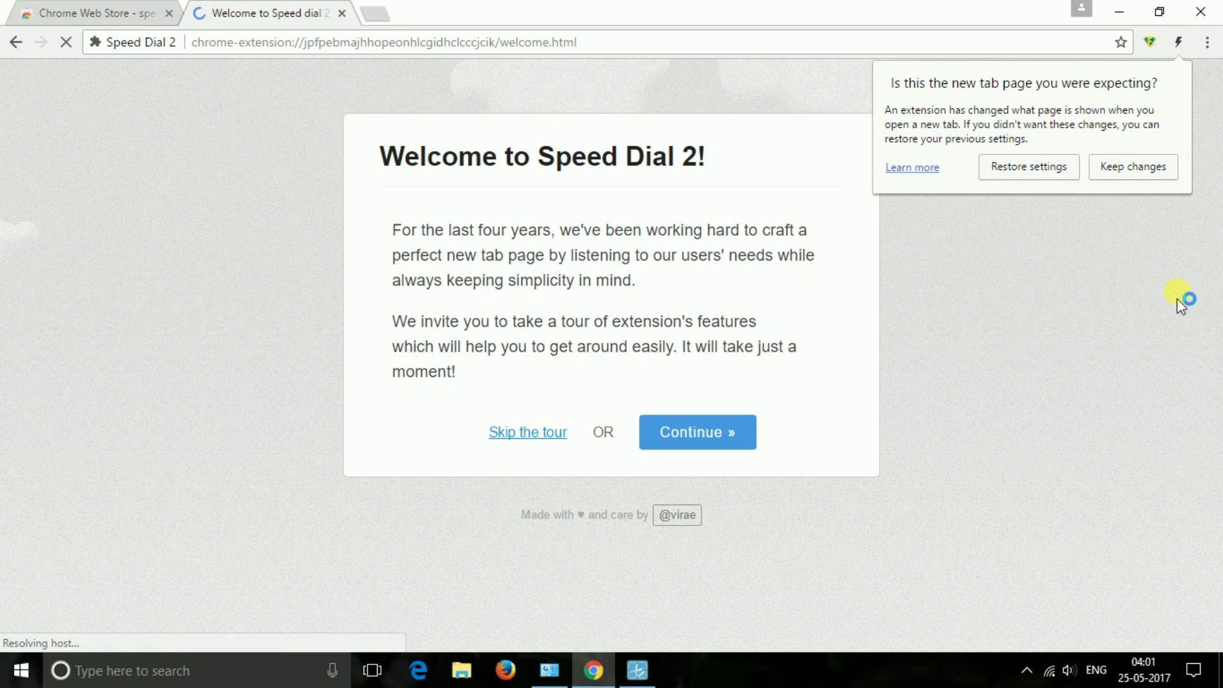
click(1125, 171)
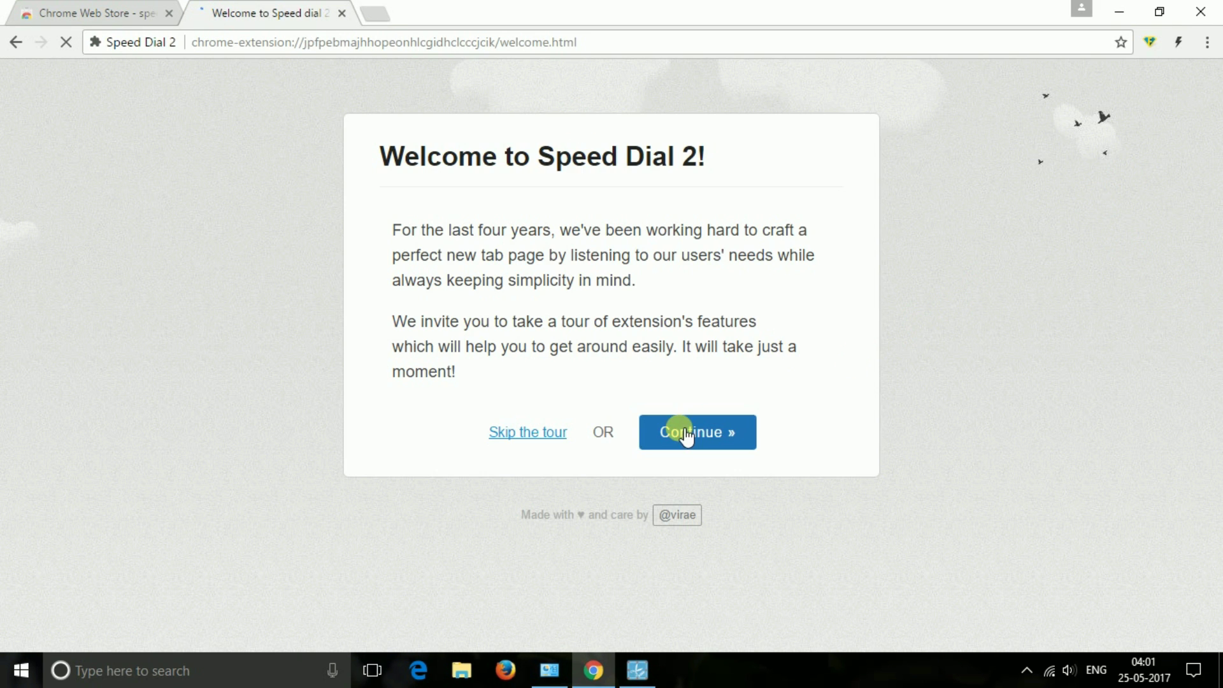
click(544, 432)
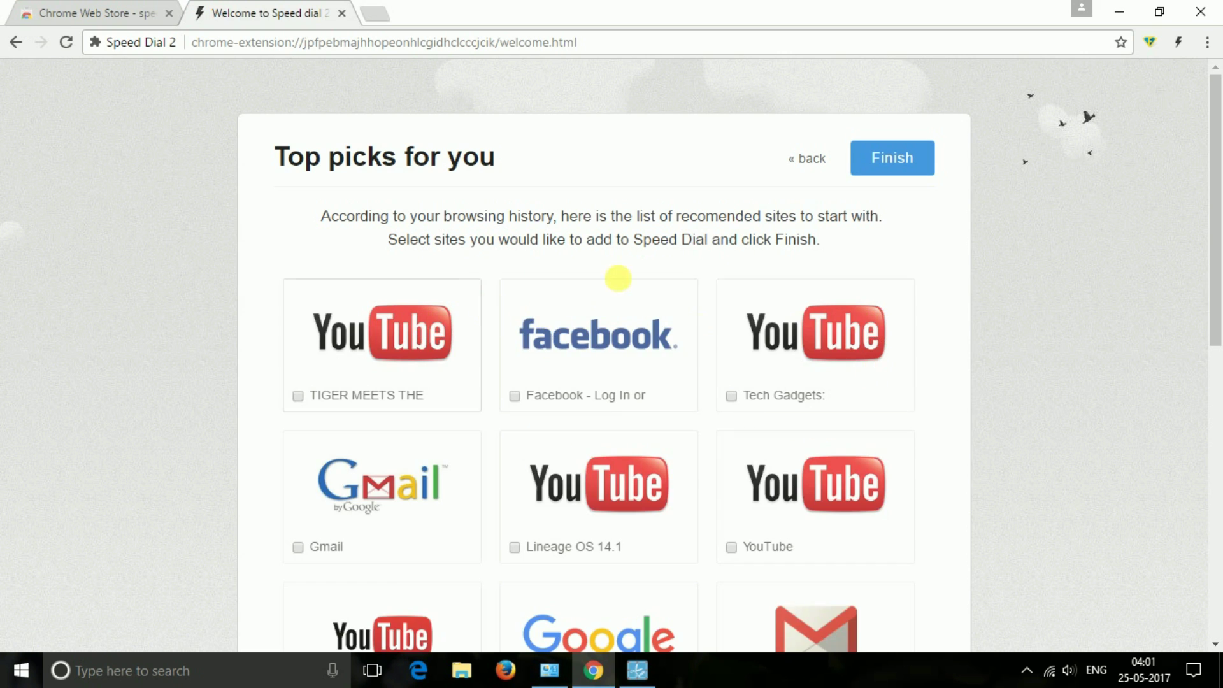
- Add Facebook, Tech Gadgets, Gmail, Google and Amazon tiles to the speed dial
scroll(637, 287, down, 1)
click(538, 311)
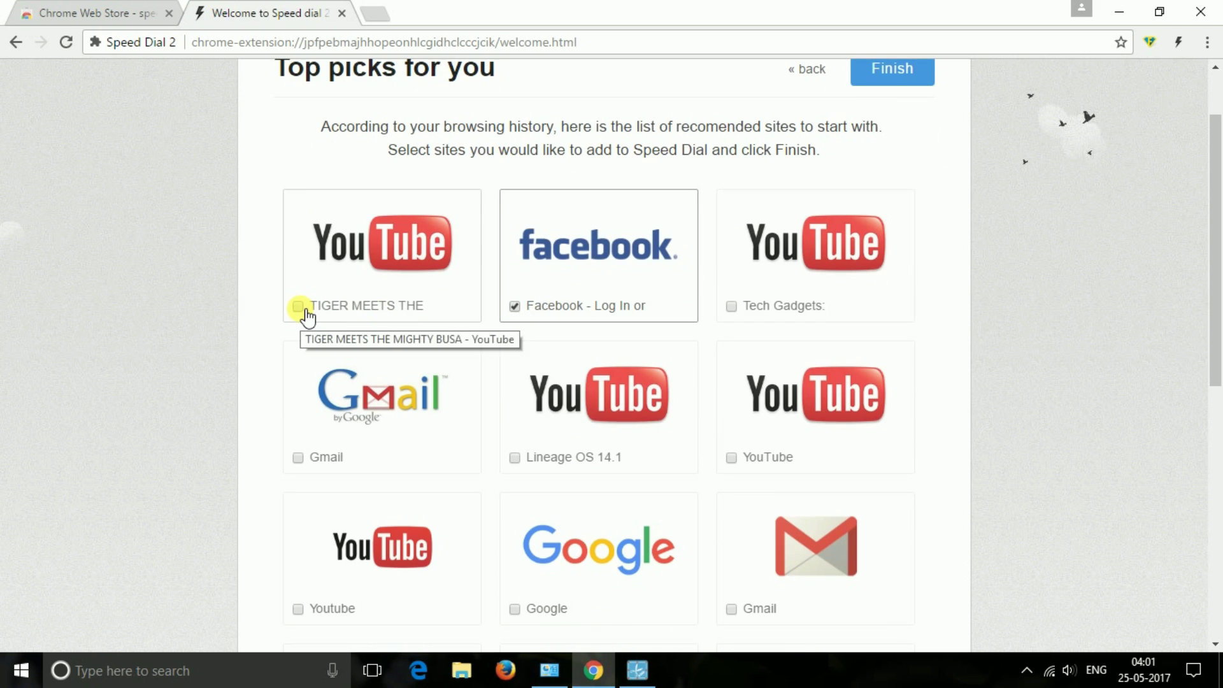
click(731, 307)
click(298, 457)
scroll(529, 458, down, 2)
click(519, 440)
click(298, 581)
click(731, 580)
click(721, 390)
- Add Twitter, Google Drive and Google+ tiles, then finish choosing sites
scroll(716, 446, down, 2)
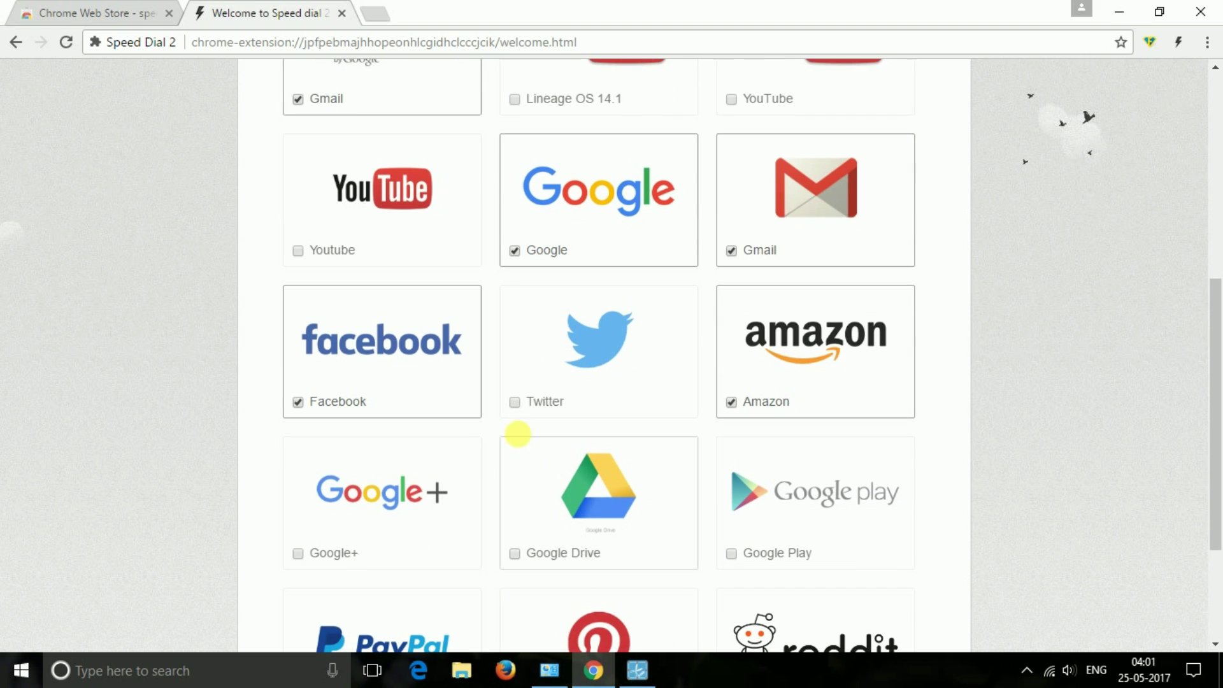
click(515, 402)
click(515, 553)
click(436, 563)
scroll(435, 563, down, 2)
scroll(784, 487, up, 5)
click(895, 156)
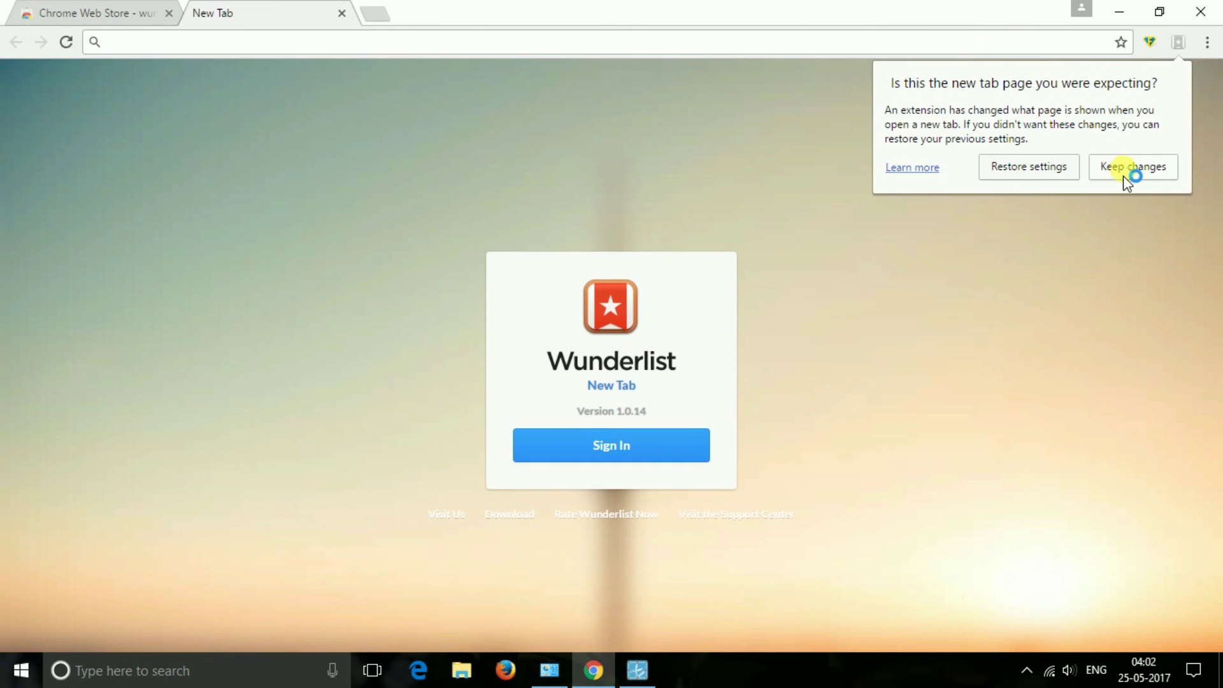
- Keep Wunderlist New Tab, sign in with a Google account's e-mail and password, then open Chrome's Apps page
click(1123, 176)
click(648, 453)
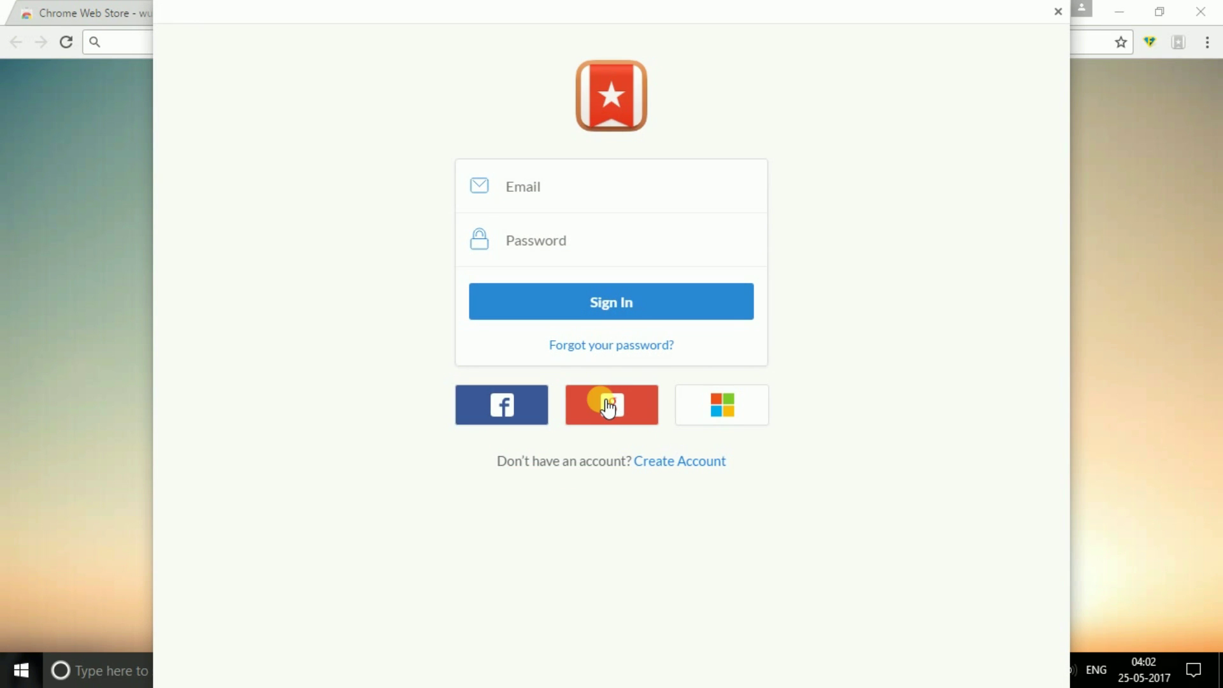
click(609, 406)
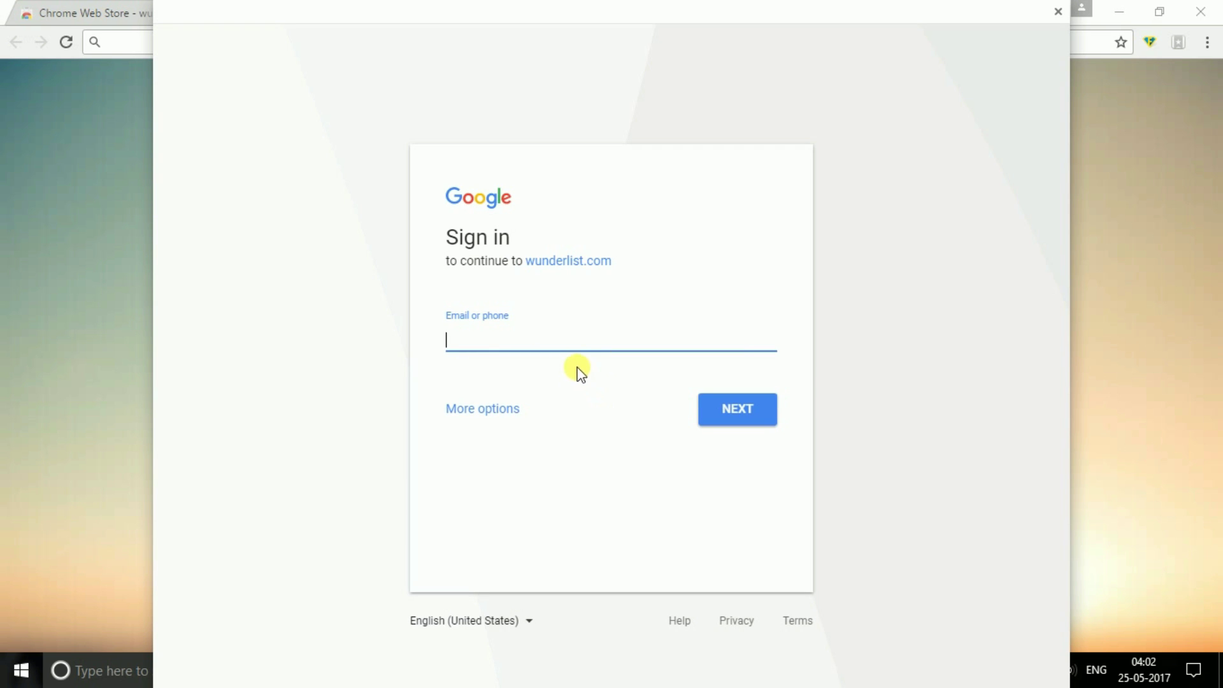
click(557, 344)
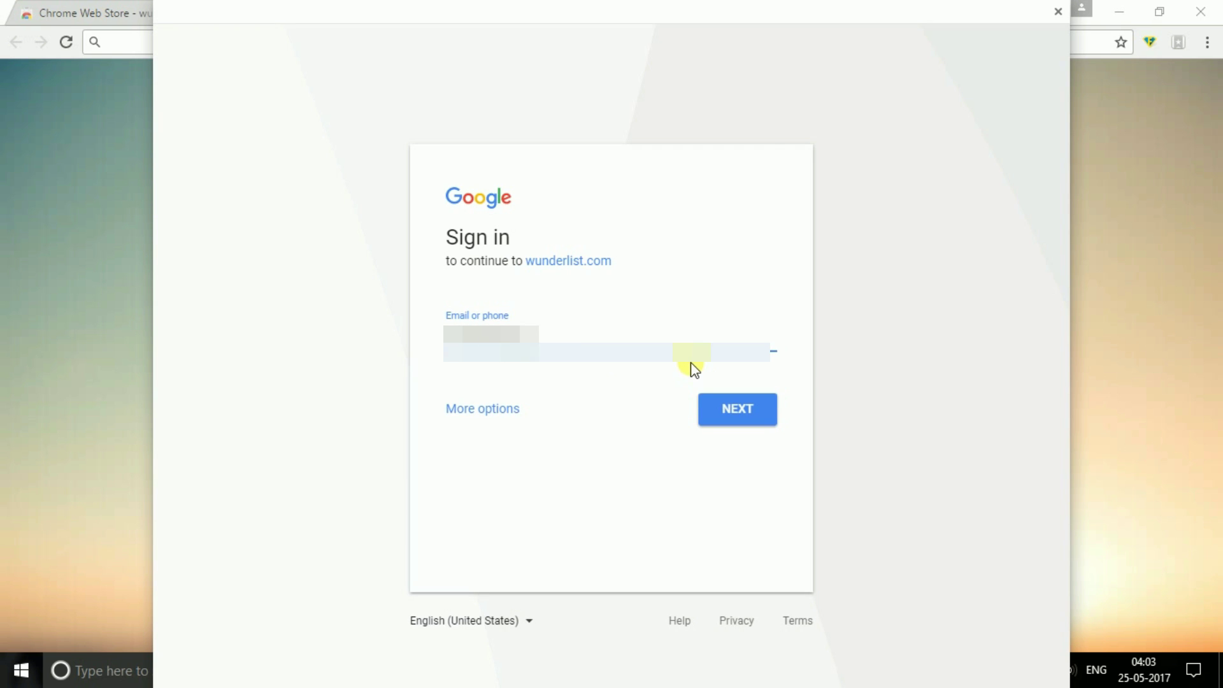
key(Return)
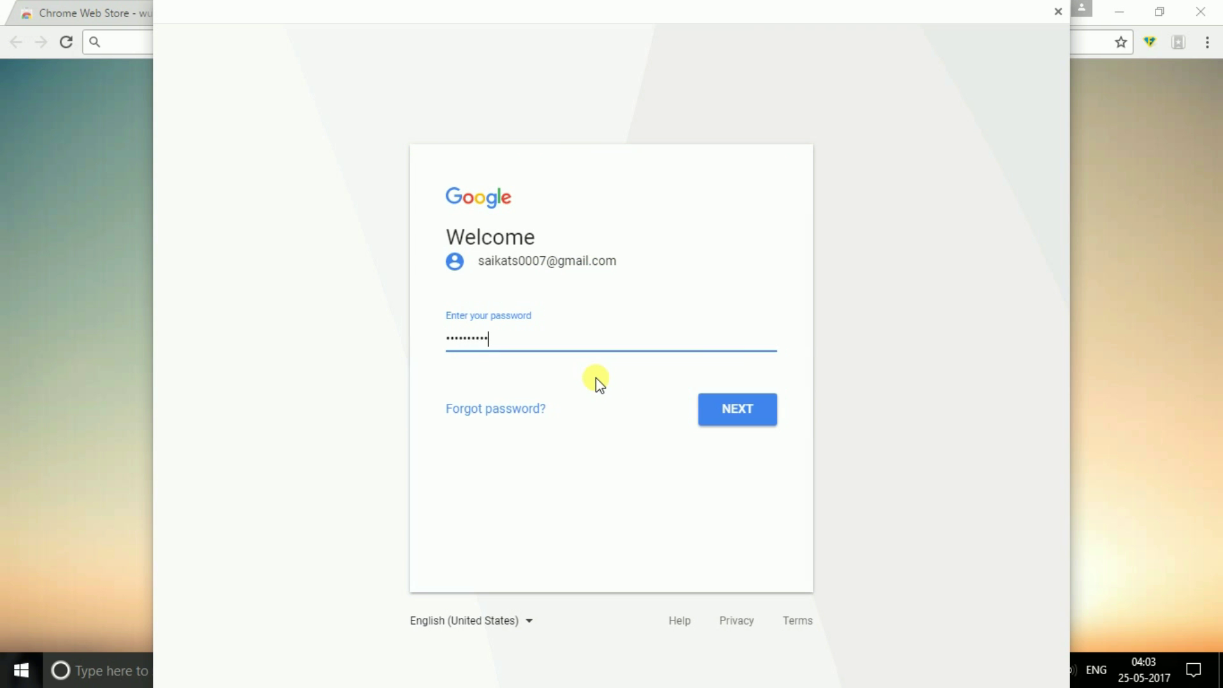
key(Return)
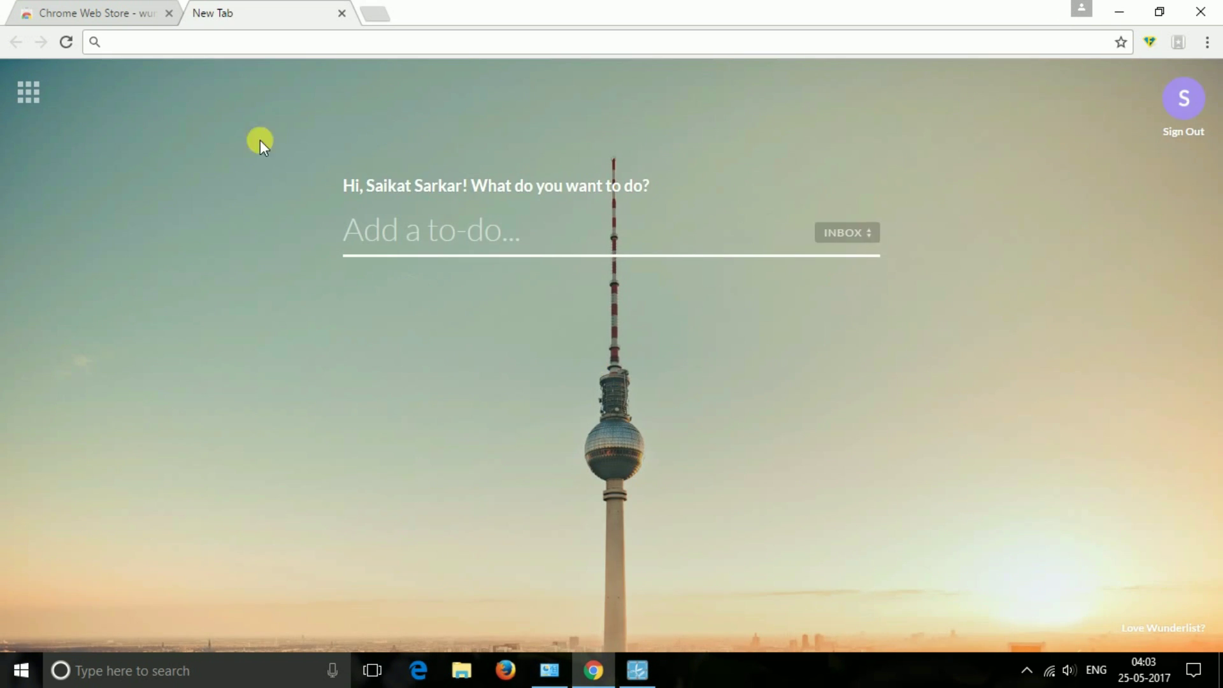
click(15, 87)
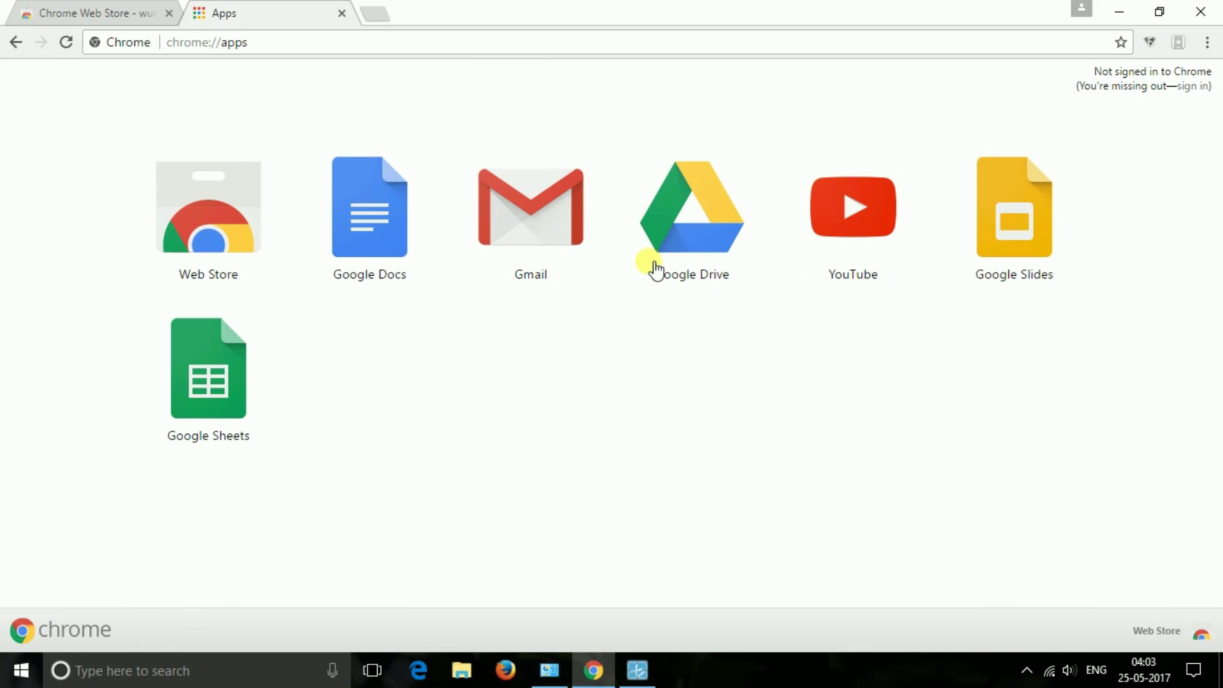
- Go back from the chrome://apps page to the new tab
click(14, 40)
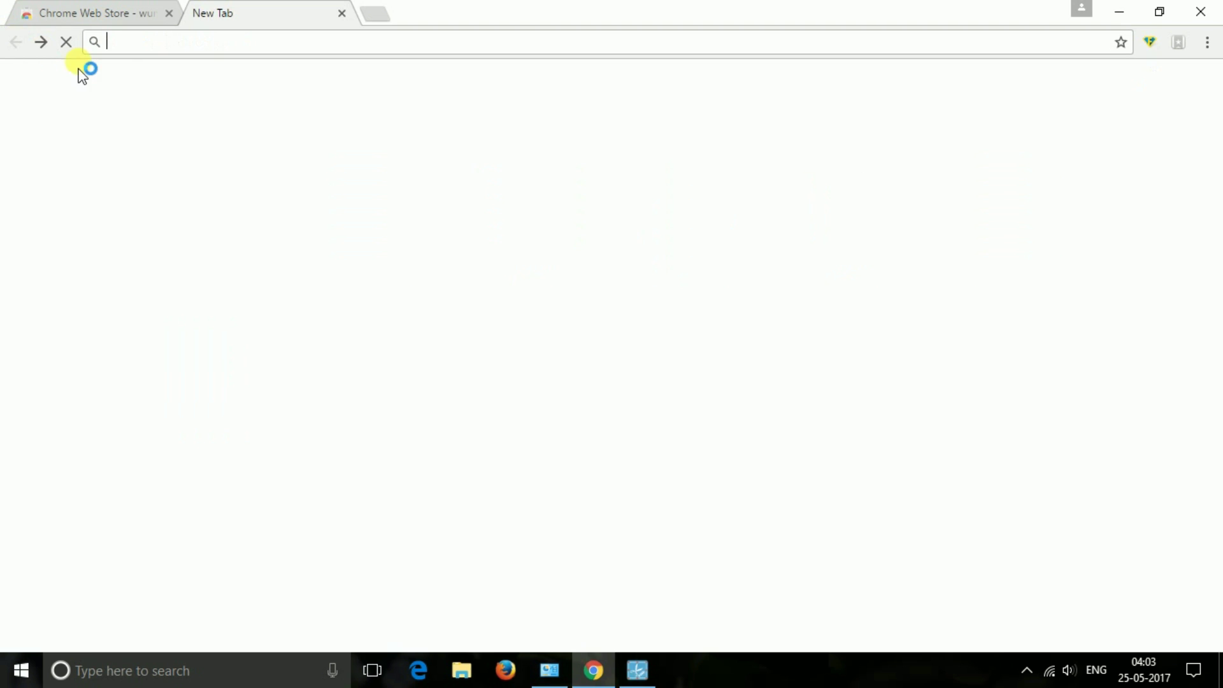